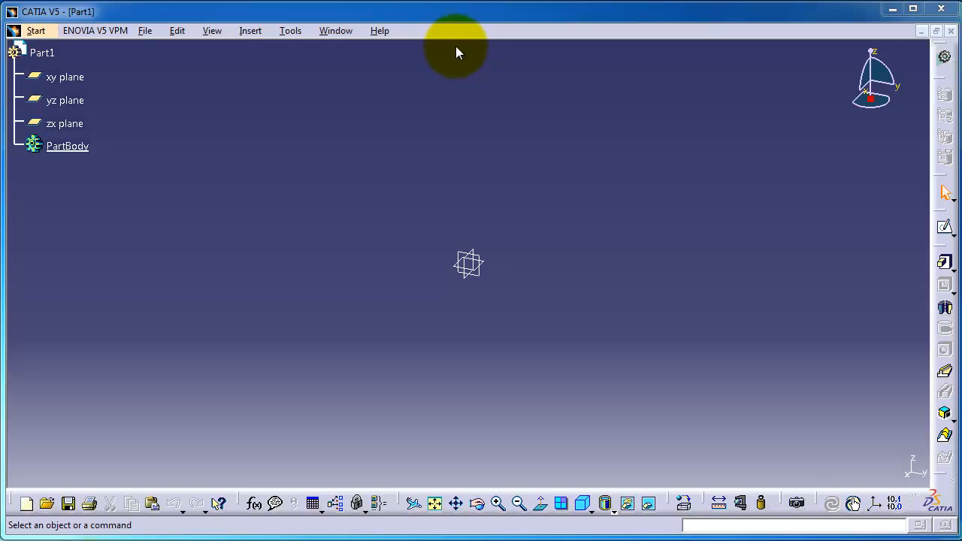
- Start a sketch on the xy plane
click(253, 31)
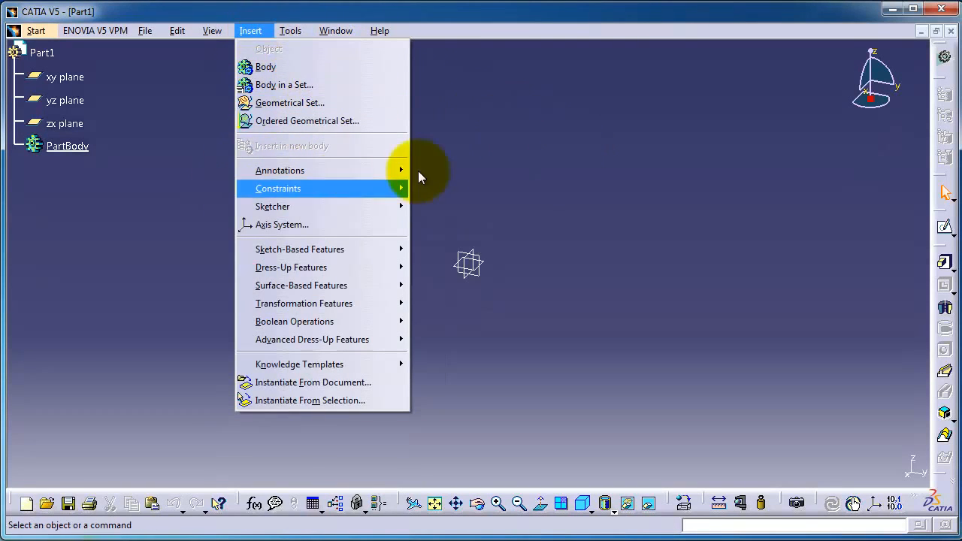
click(438, 159)
click(64, 77)
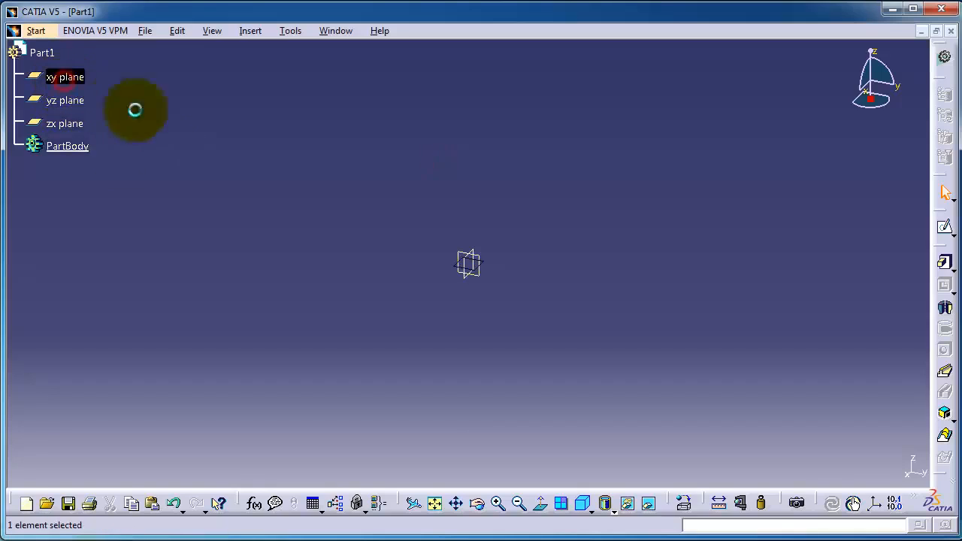
click(946, 232)
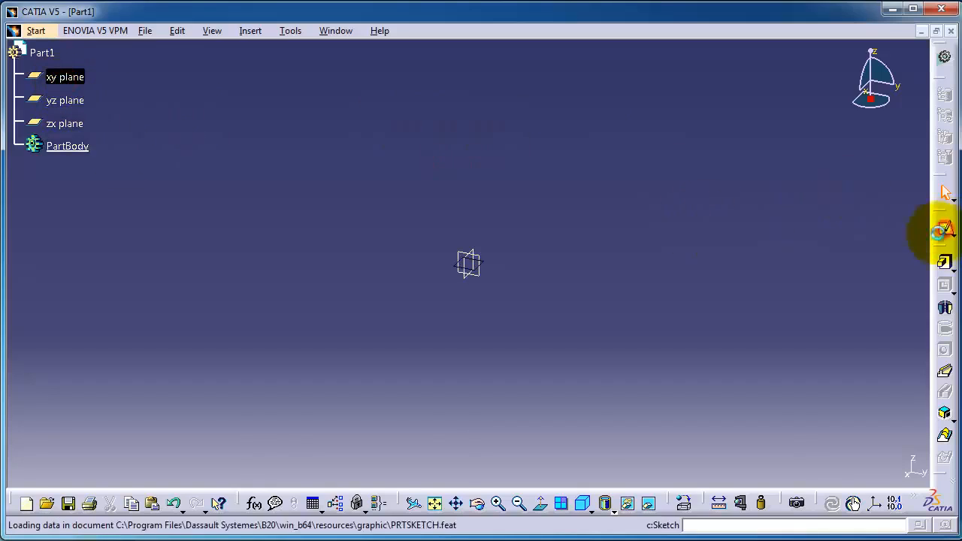
- Draw a horizontal ellipse with a 200 mm major radius and about 90 mm minor radius, and move its center onto the sketch origin
click(251, 31)
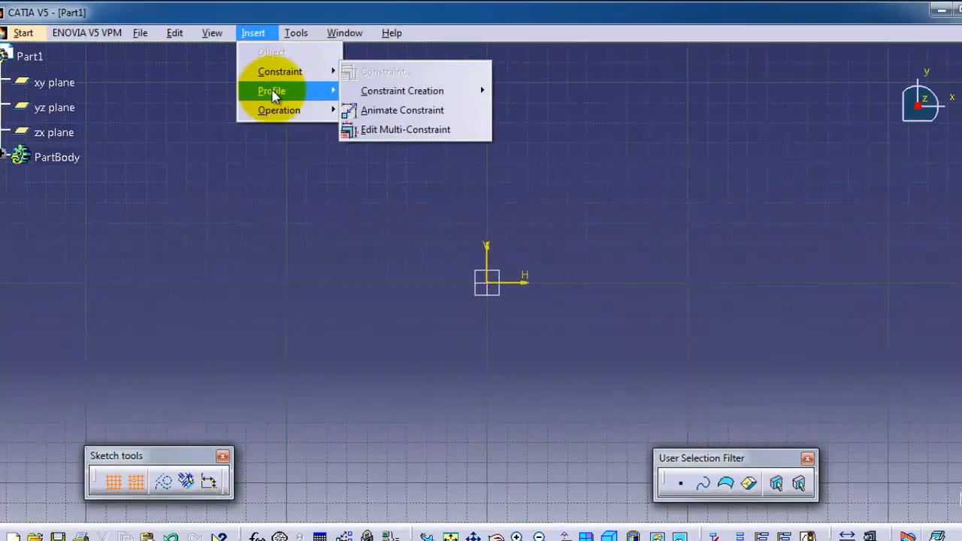
mouse_move(274, 95)
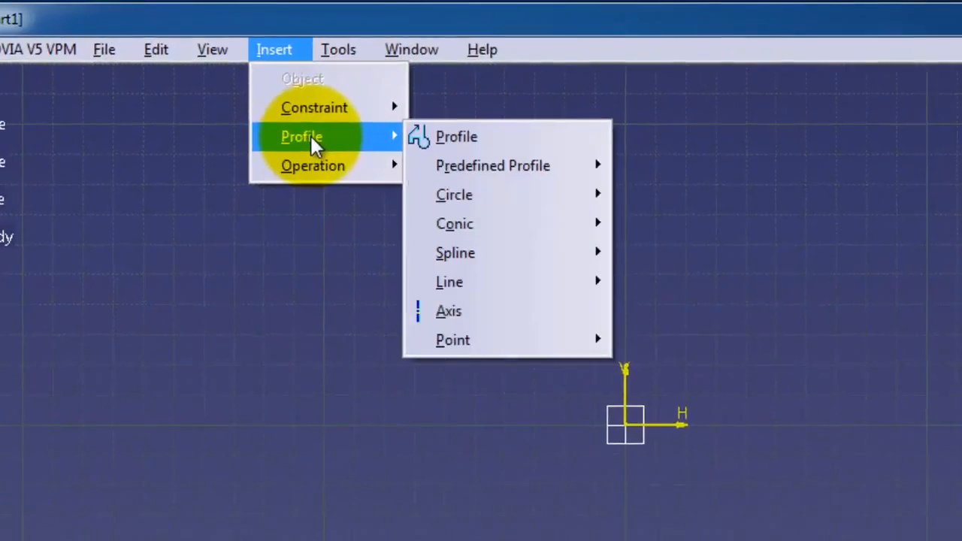
mouse_move(403, 132)
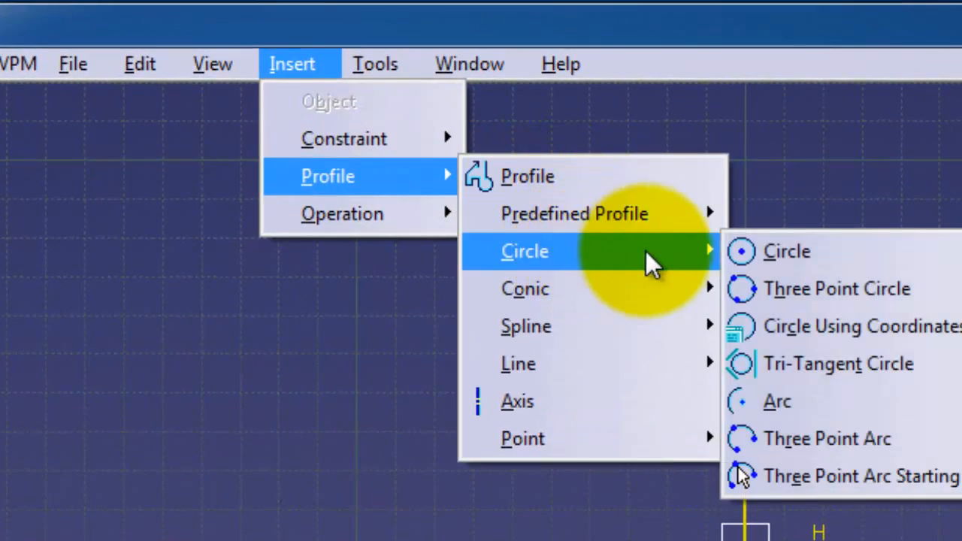
mouse_move(610, 218)
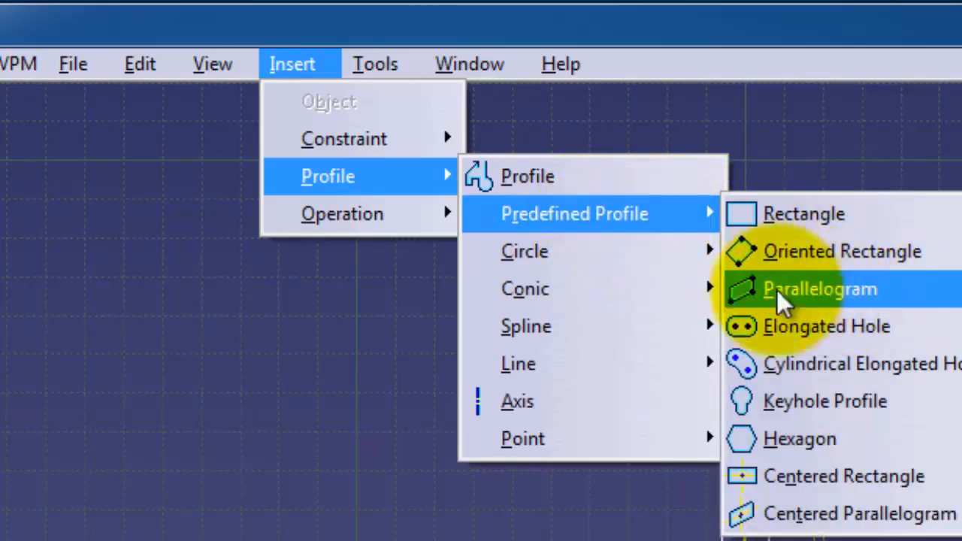
mouse_move(601, 300)
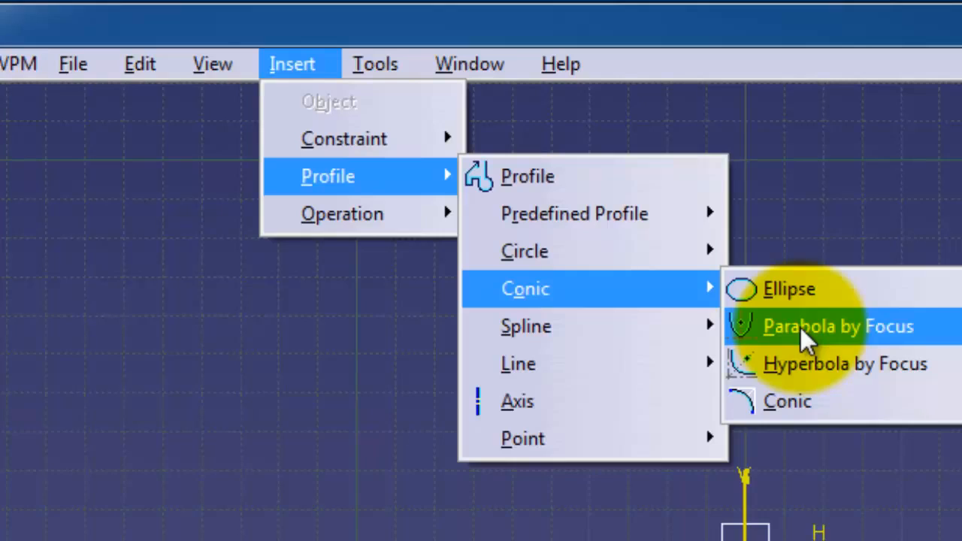
click(803, 297)
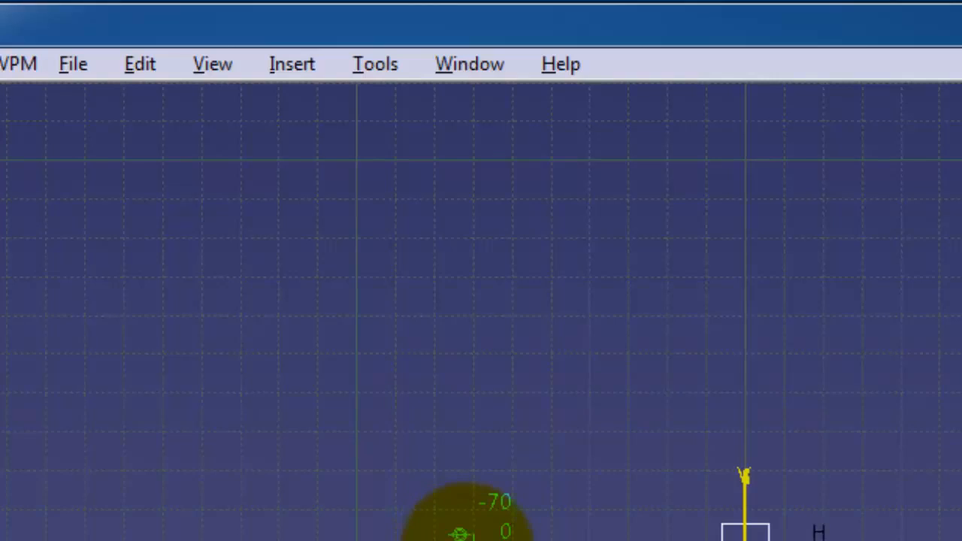
click(472, 537)
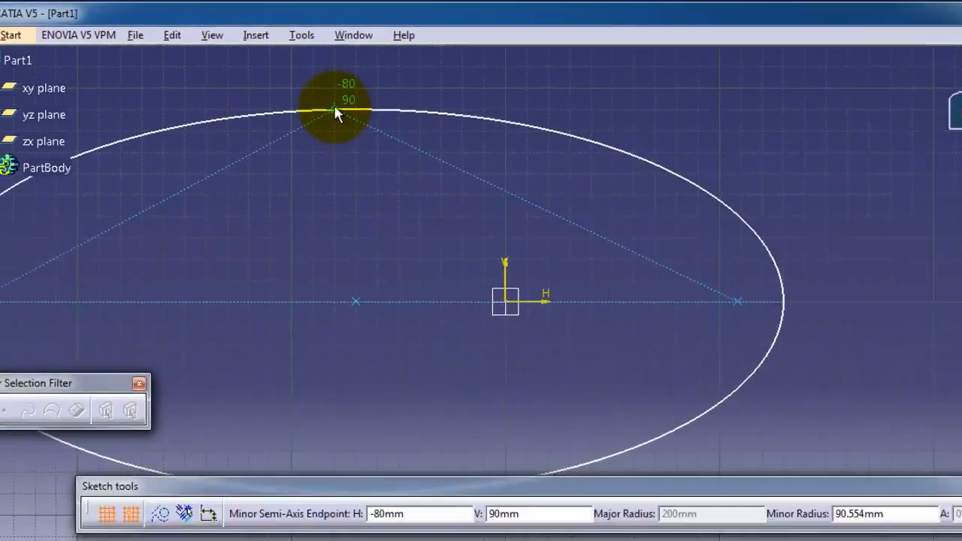
click(399, 159)
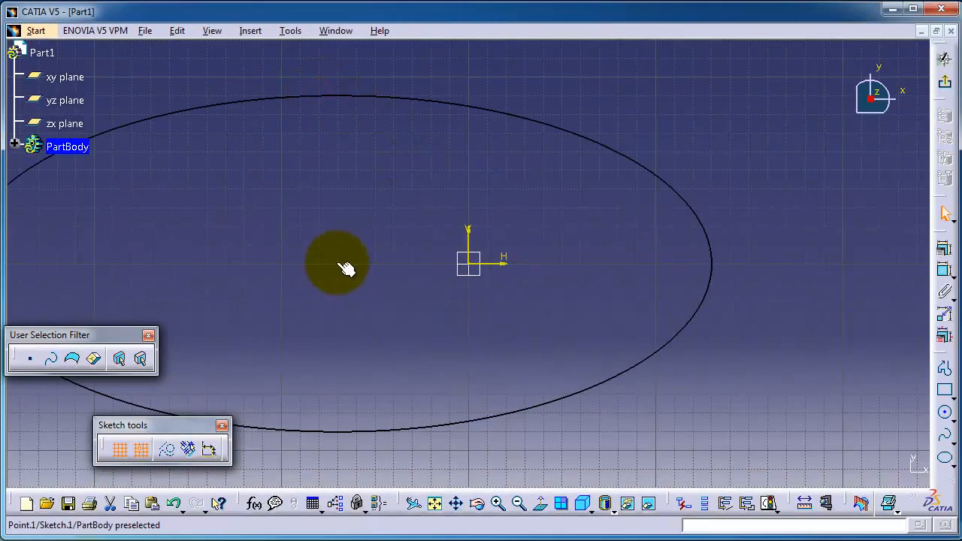
drag(336, 267, 472, 265)
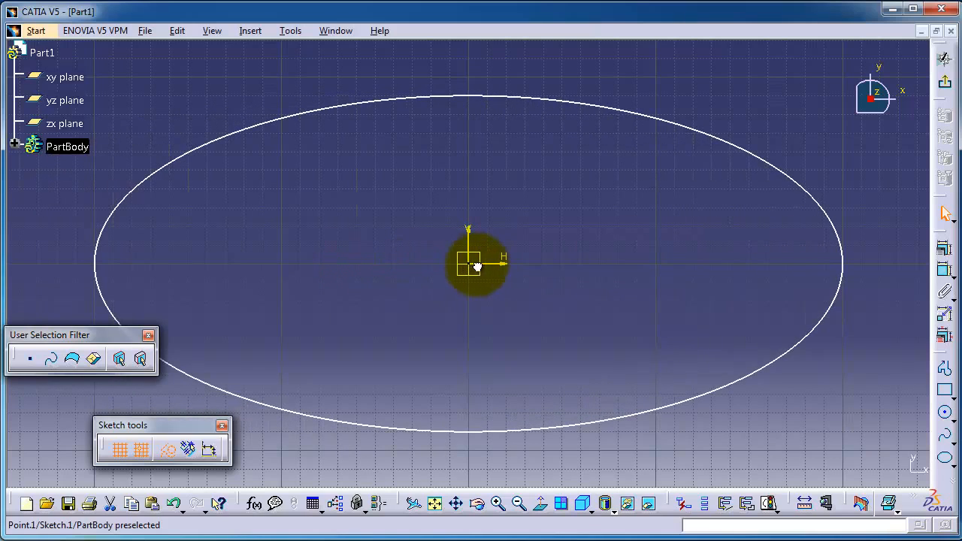
- Try an offset dimension between the ellipse's center point and the vertical axis, and delete it
click(478, 266)
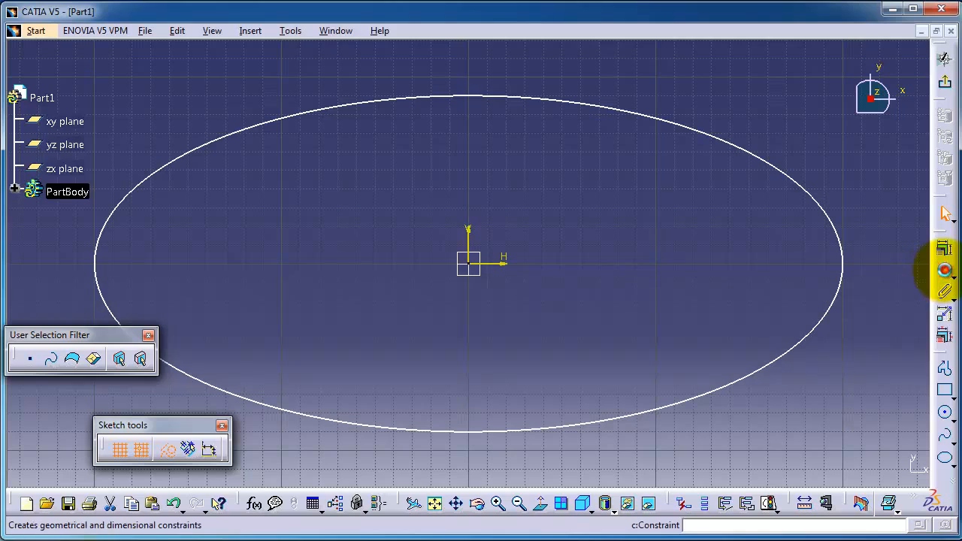
click(943, 272)
click(478, 266)
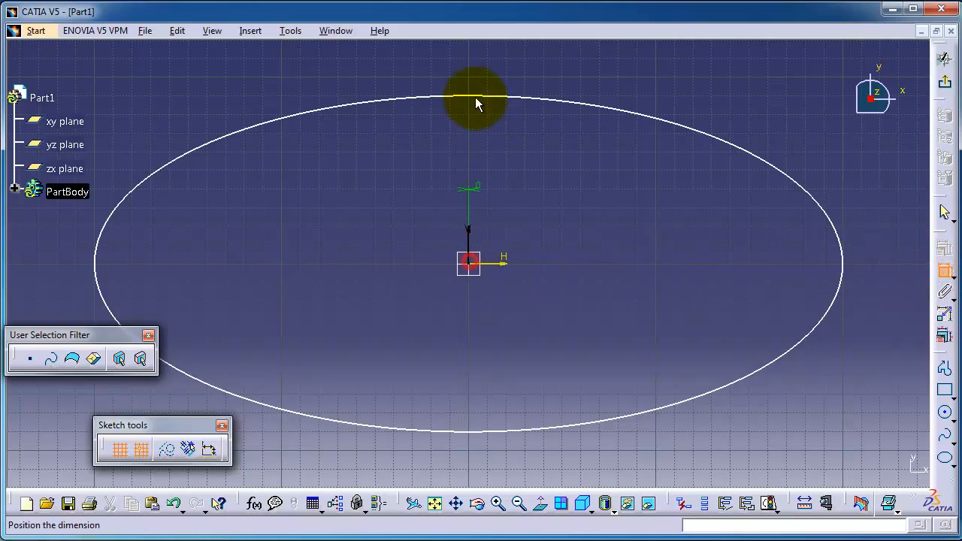
click(472, 95)
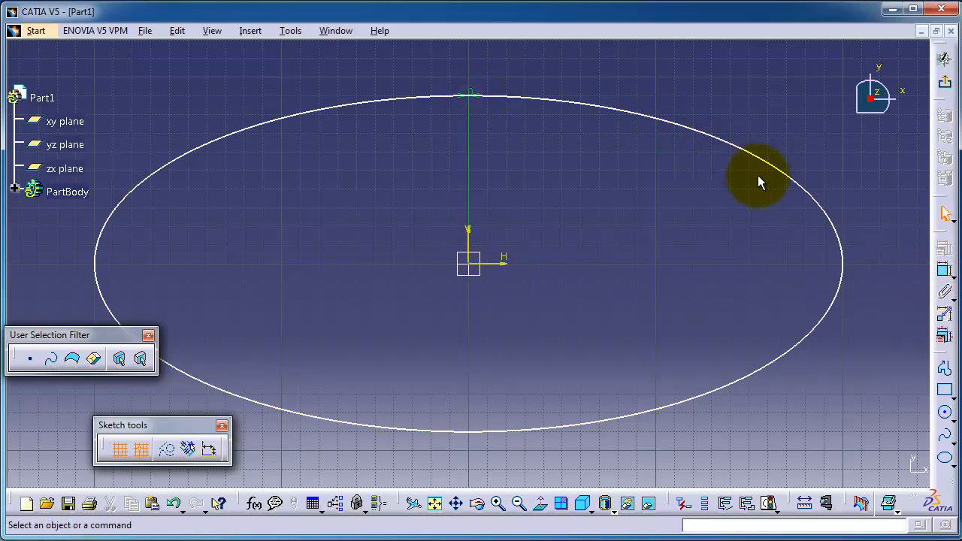
click(469, 148)
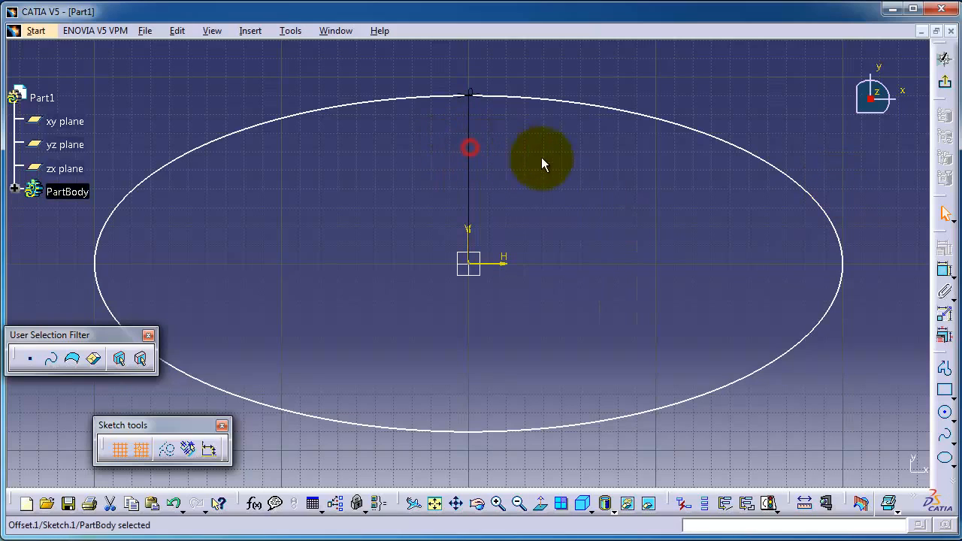
click(555, 109)
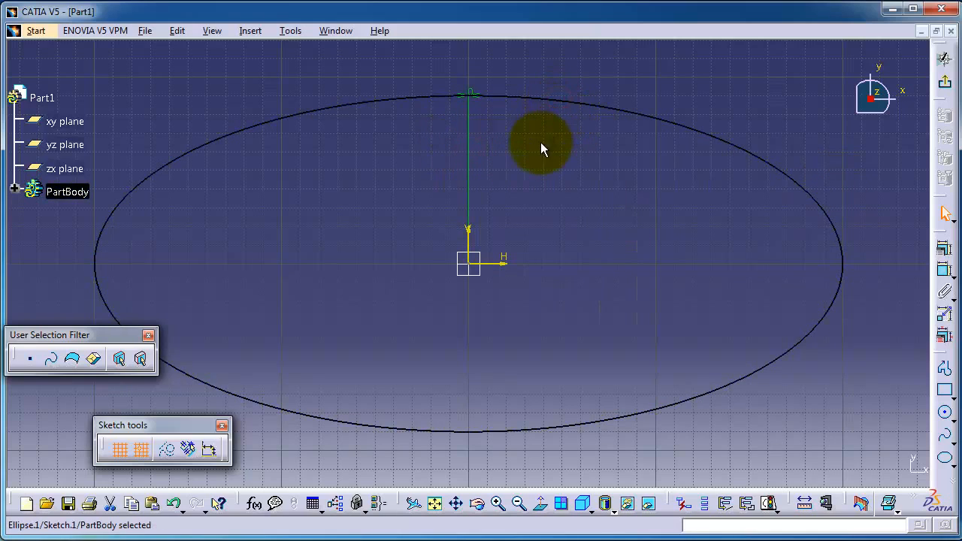
click(540, 143)
click(469, 162)
right_click(469, 159)
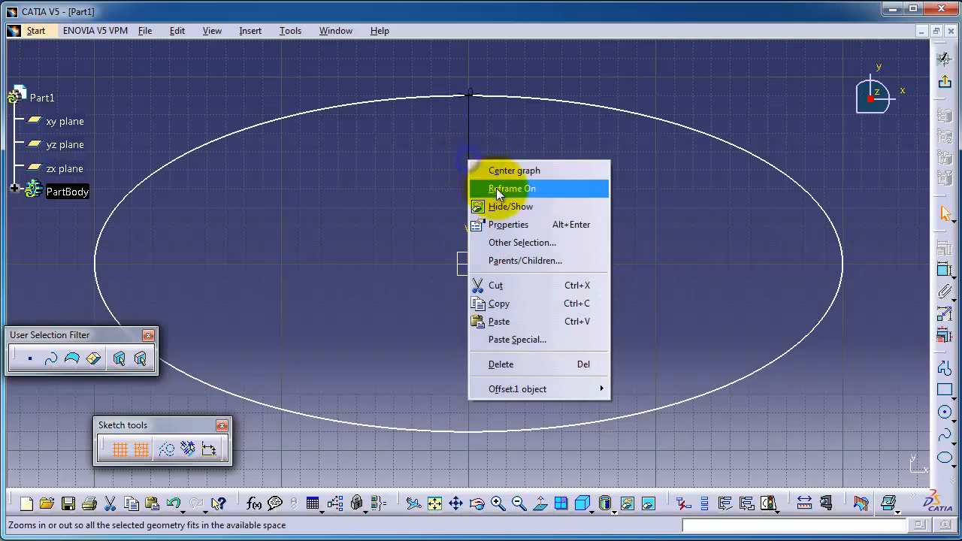
click(522, 365)
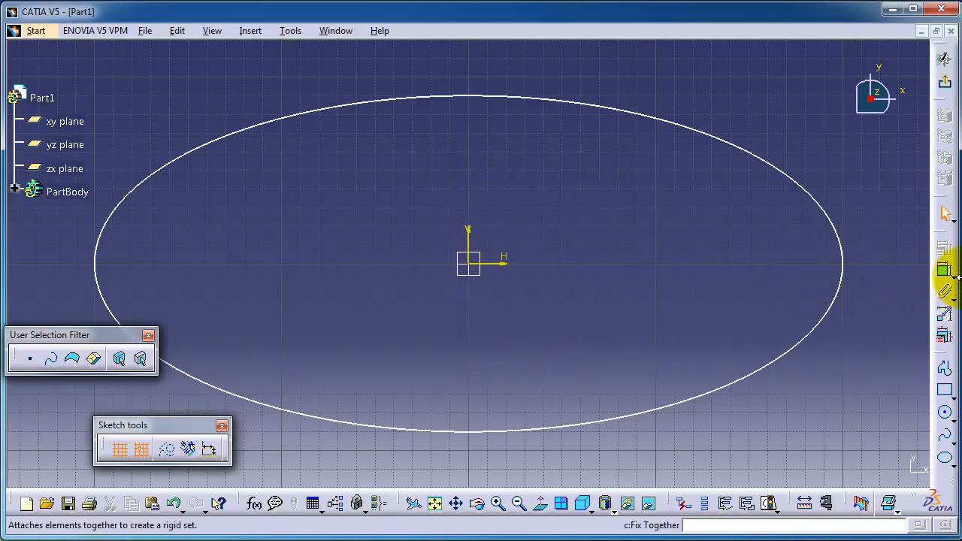
- Dimension the ellipse's horizontal diameter above the curve and set it to 200 mm
click(944, 271)
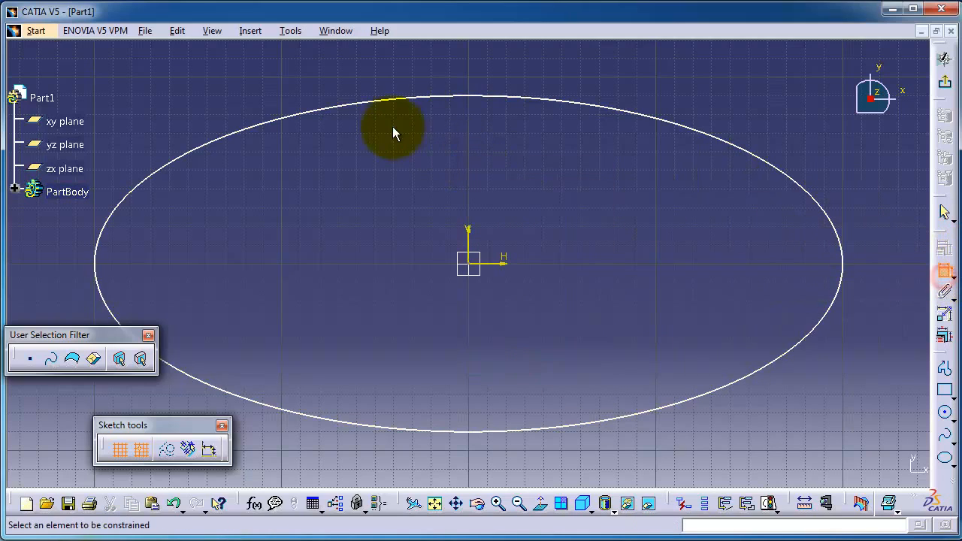
click(444, 100)
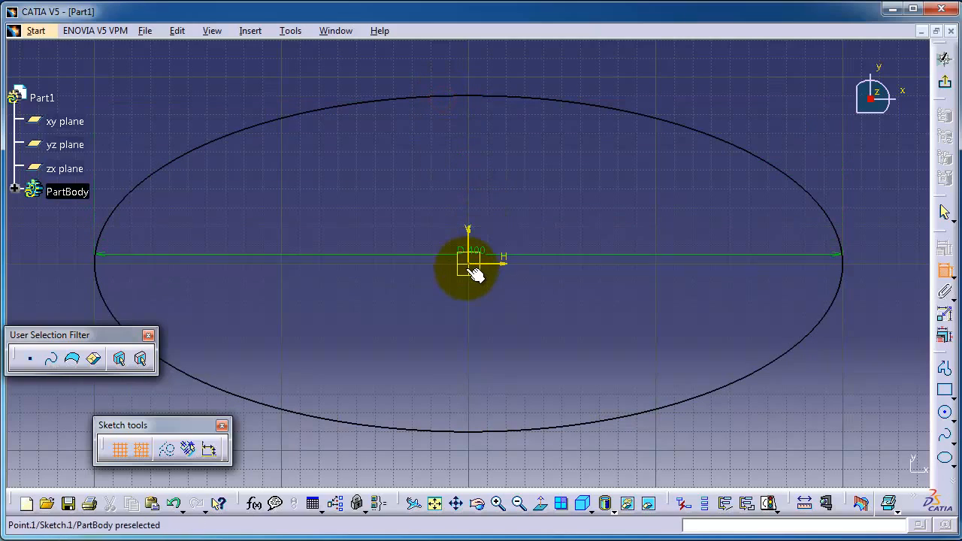
click(447, 76)
click(452, 75)
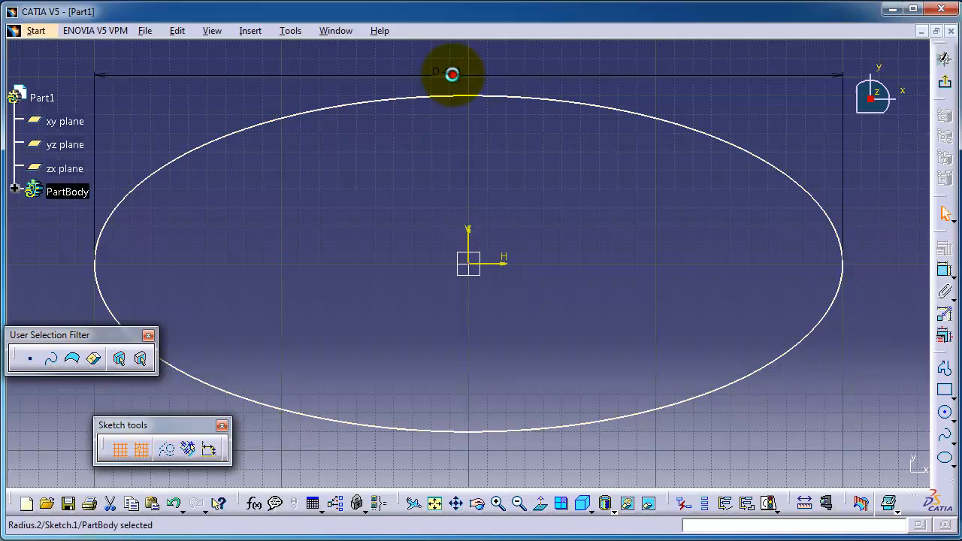
double_click(452, 75)
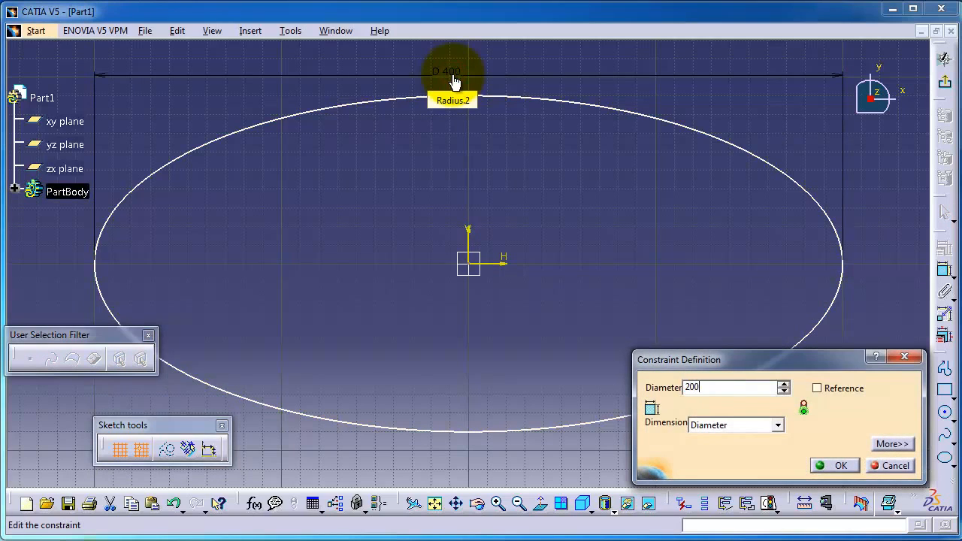
key(Return)
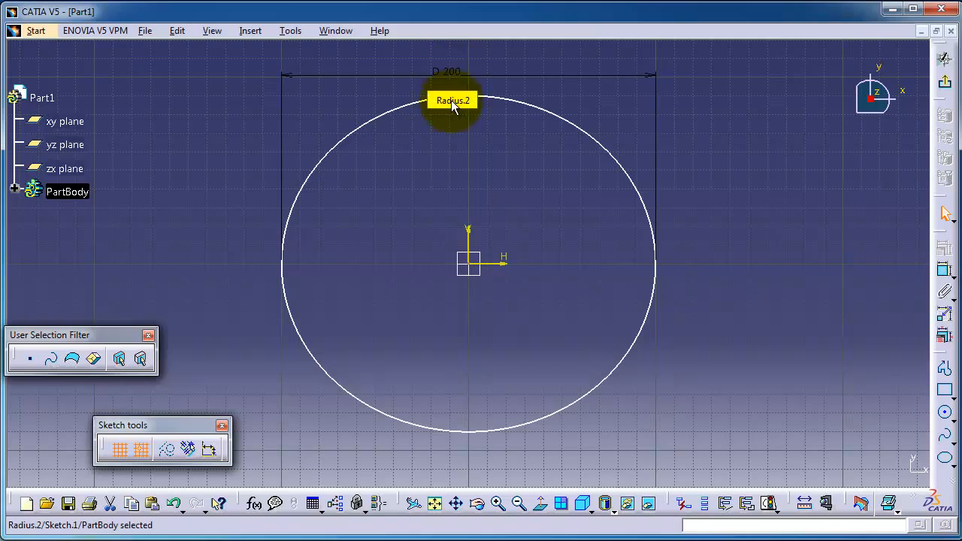
- Dimension the vertical distance from the ellipse's center to its lower edge and set it to 40 mm
click(479, 433)
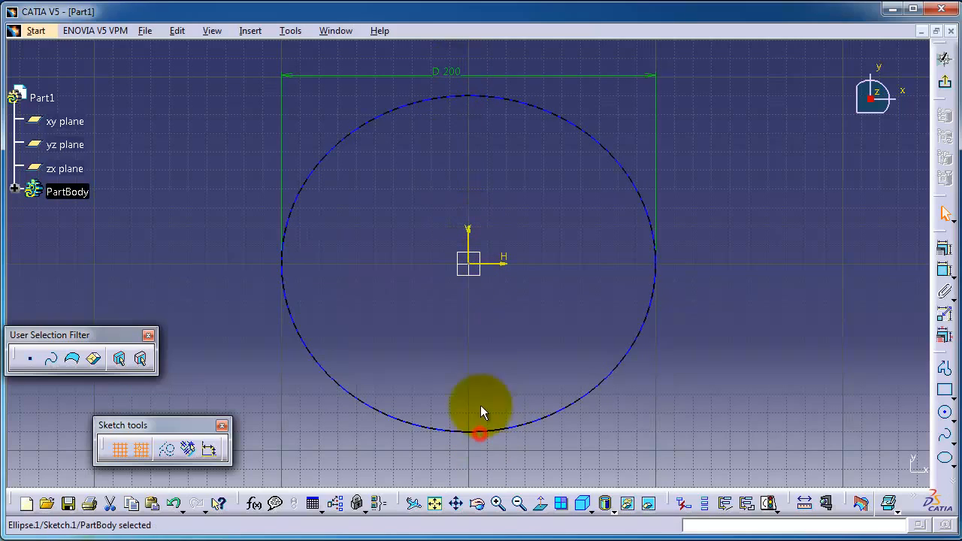
click(467, 264)
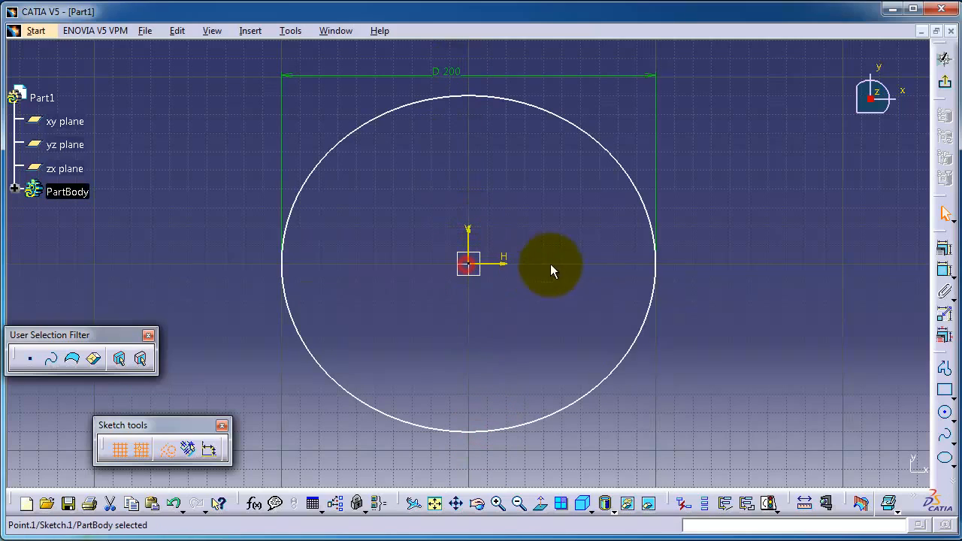
click(942, 271)
click(472, 432)
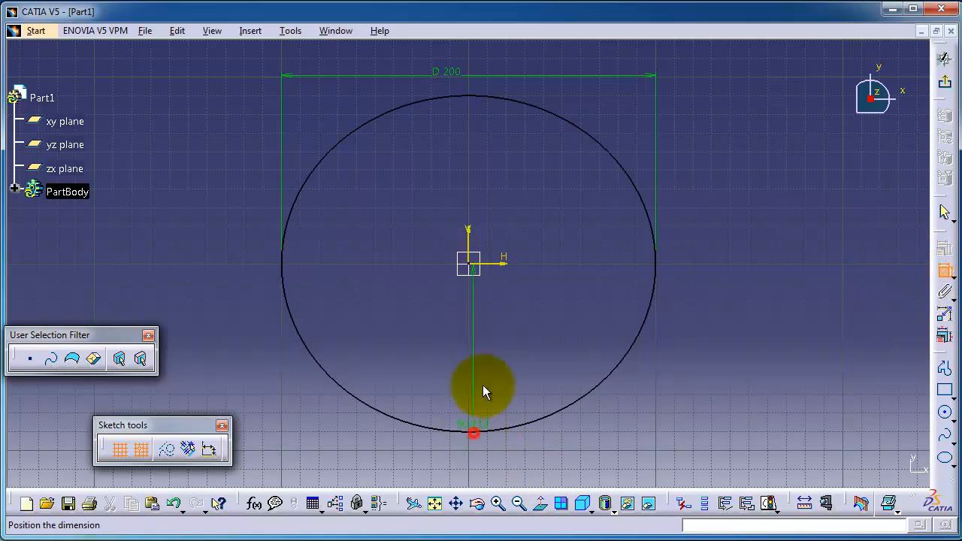
click(760, 303)
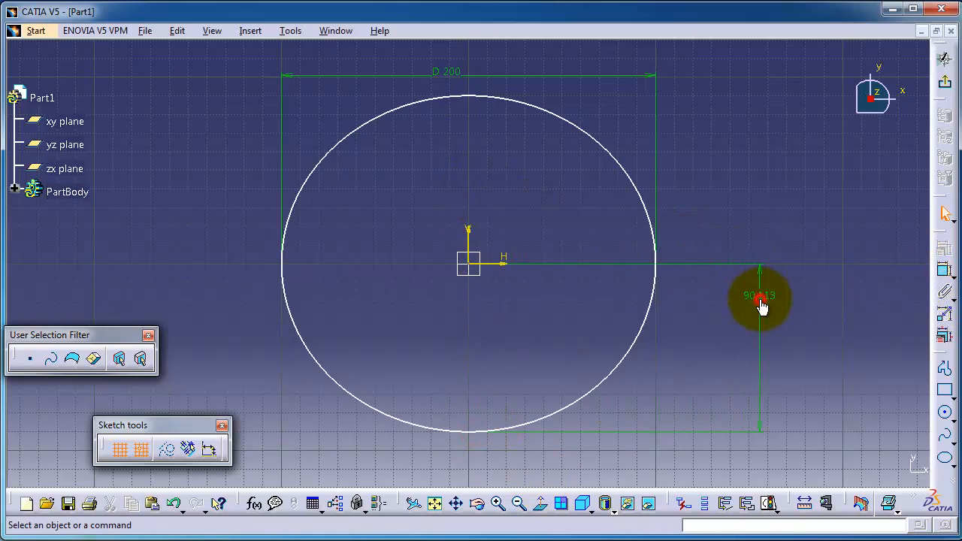
double_click(762, 304)
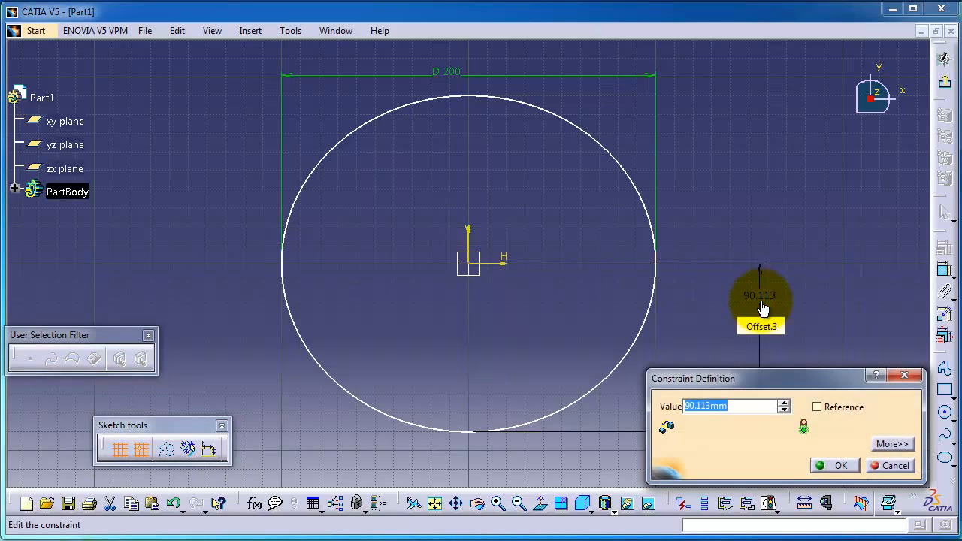
text(40)
key(Return)
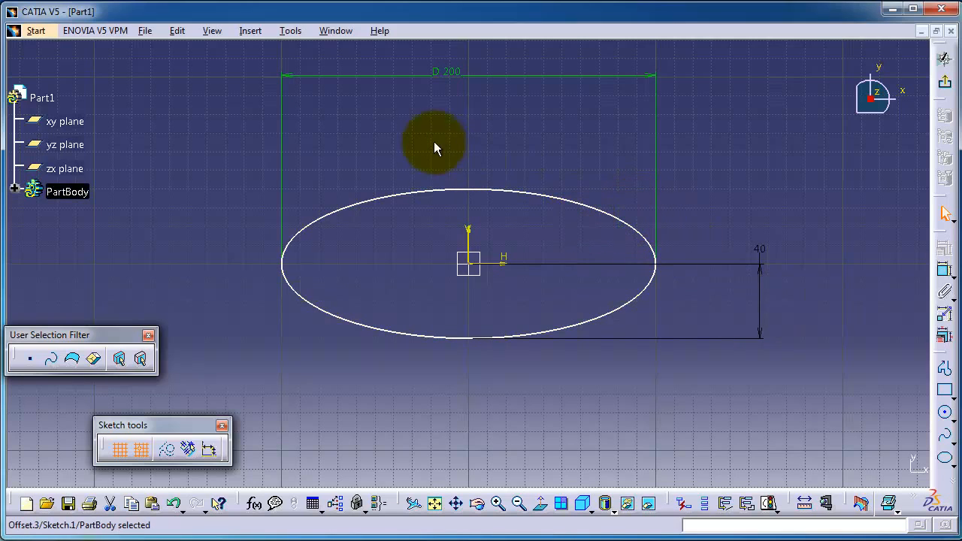
- Draw a horizontal line through the origin between the ellipse's two outer ends and convert it to a construction element
mouse_move(437, 147)
middle_down()
mouse_move(500, 122)
mouse_move(477, 104)
middle_up()
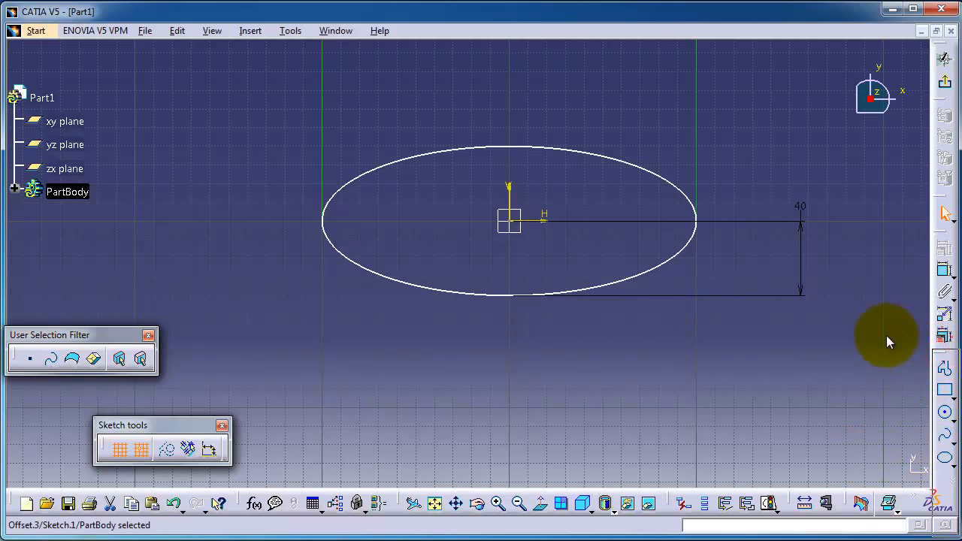
drag(887, 342, 884, 259)
click(895, 397)
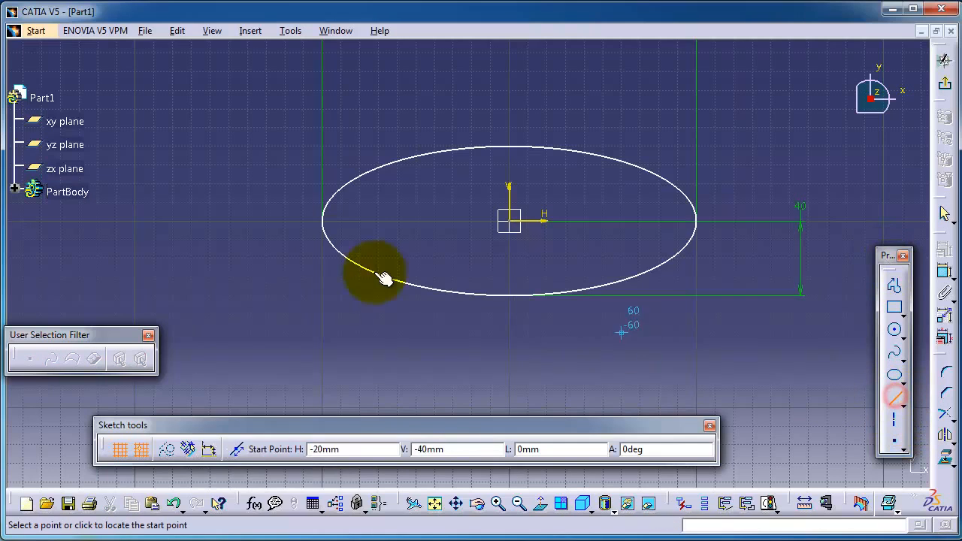
click(323, 221)
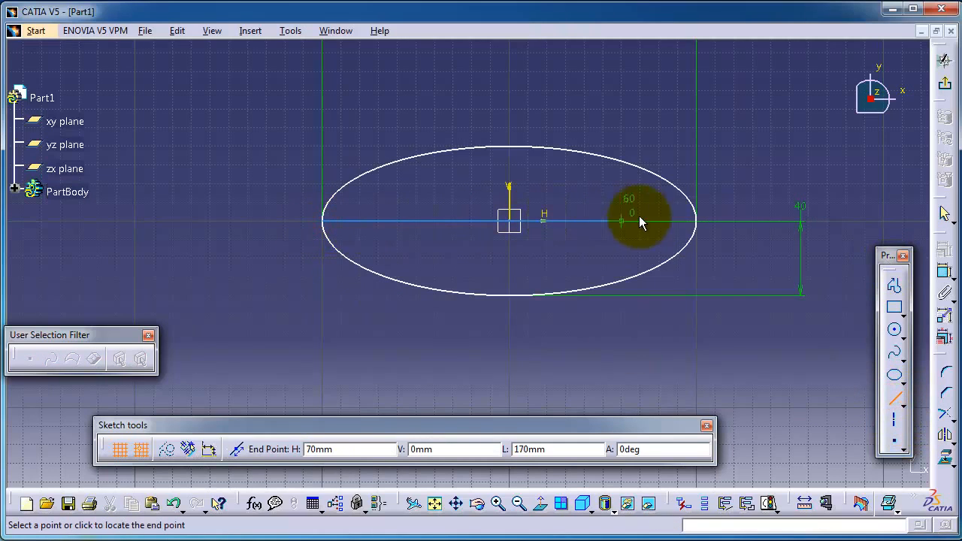
click(693, 220)
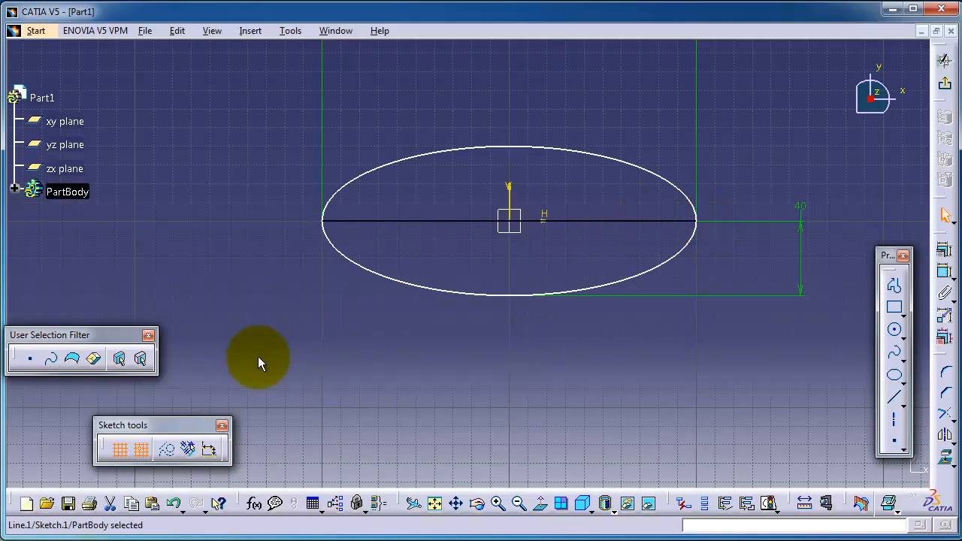
click(164, 451)
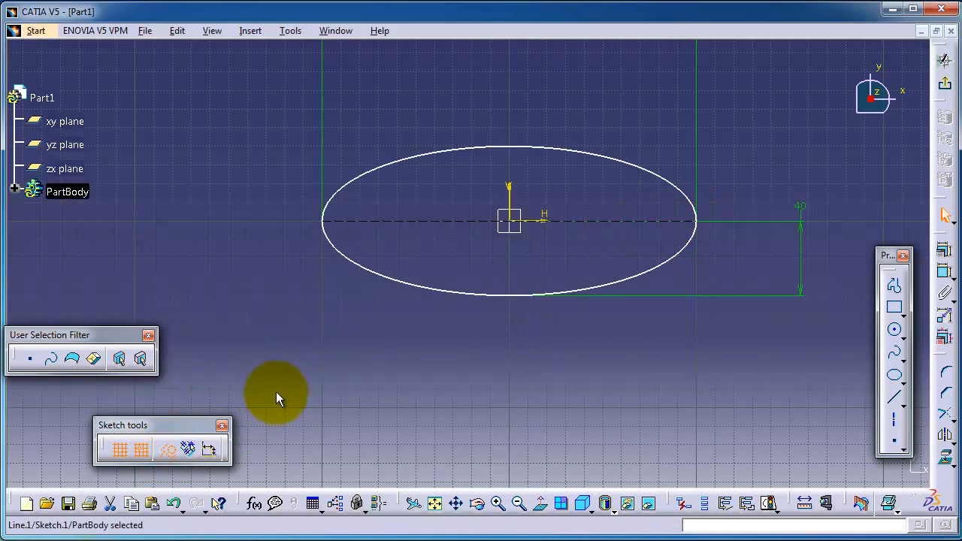
- Draw a parabola by focus on the construction line, focus midway left of the origin and apex midway right, and make it a standard element
click(438, 228)
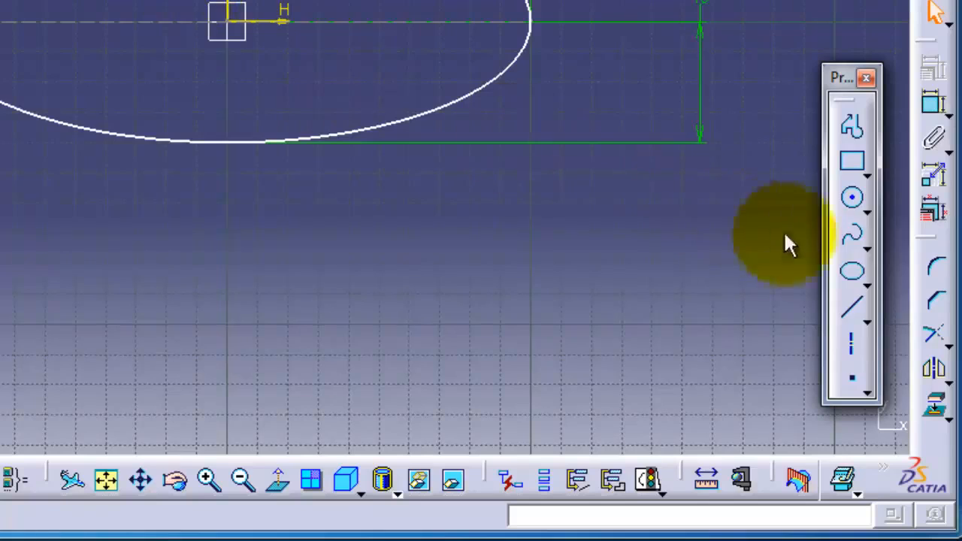
click(869, 285)
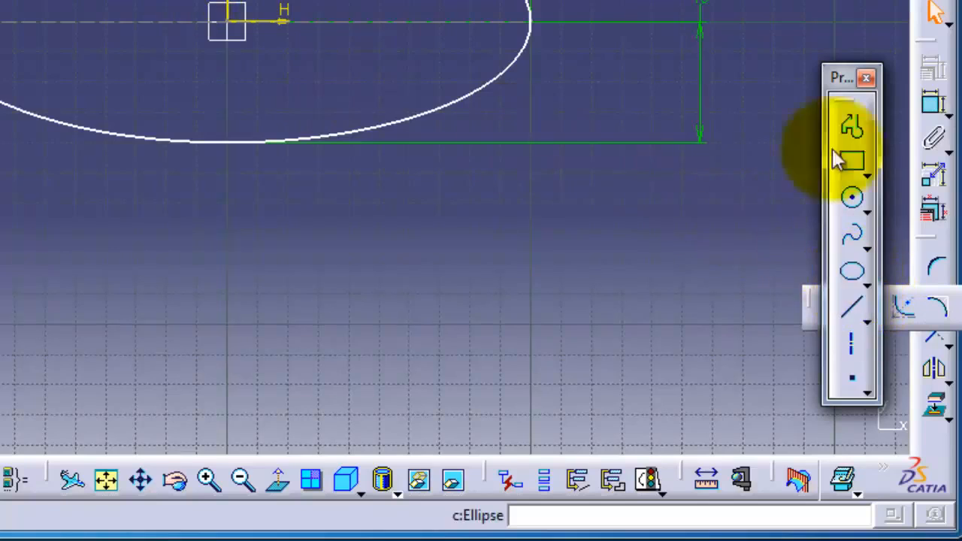
click(868, 290)
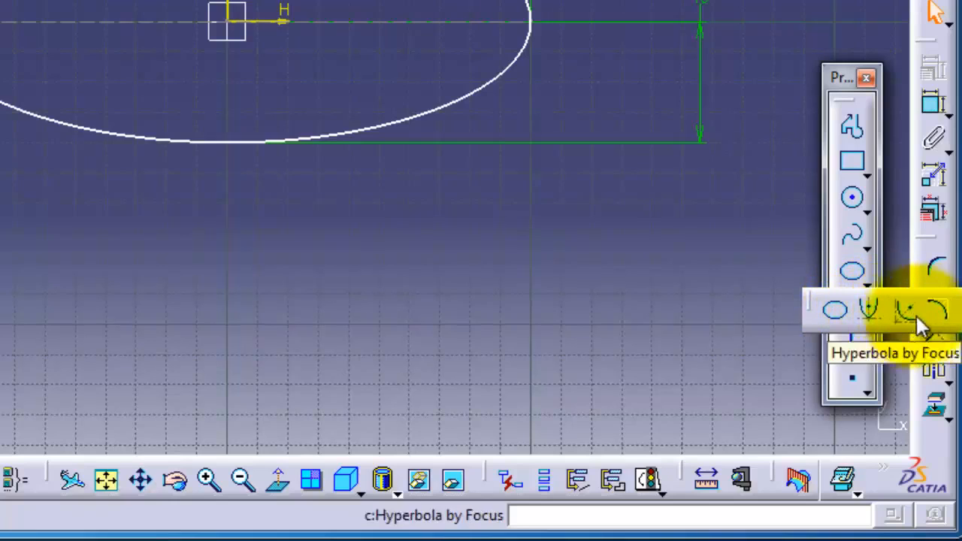
click(870, 314)
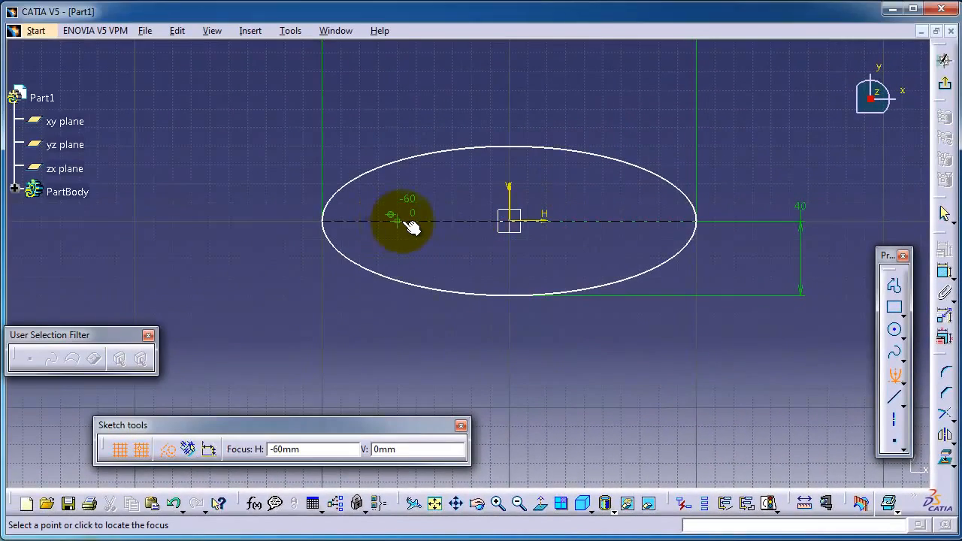
click(418, 222)
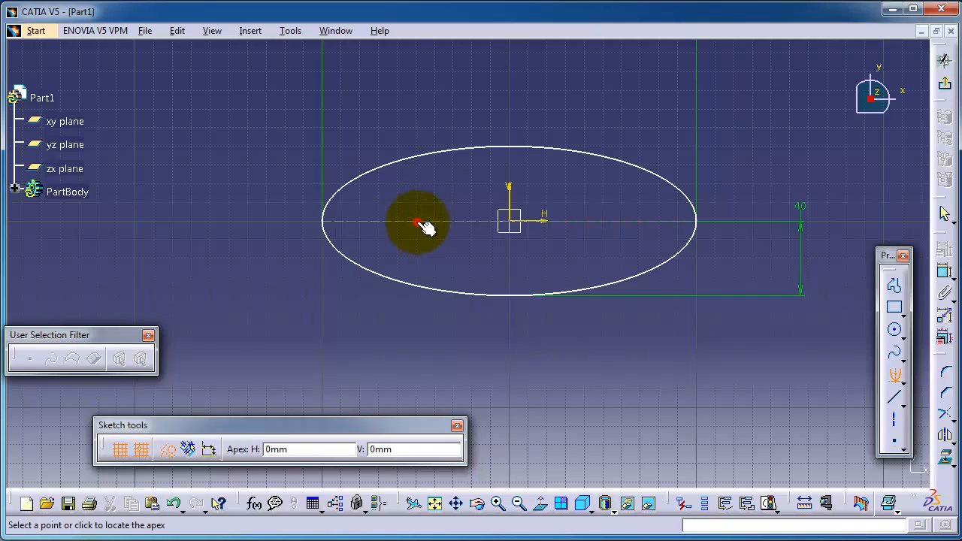
click(607, 222)
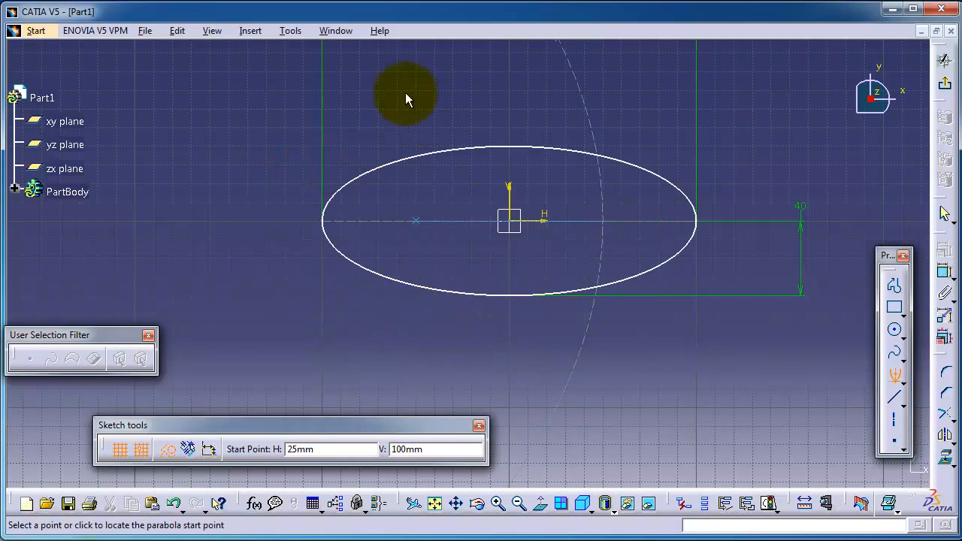
click(375, 105)
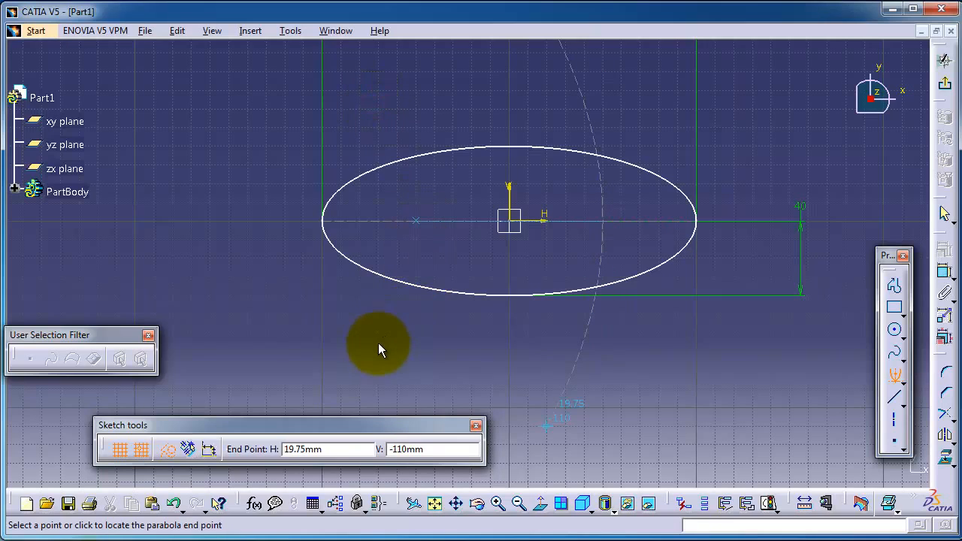
click(336, 357)
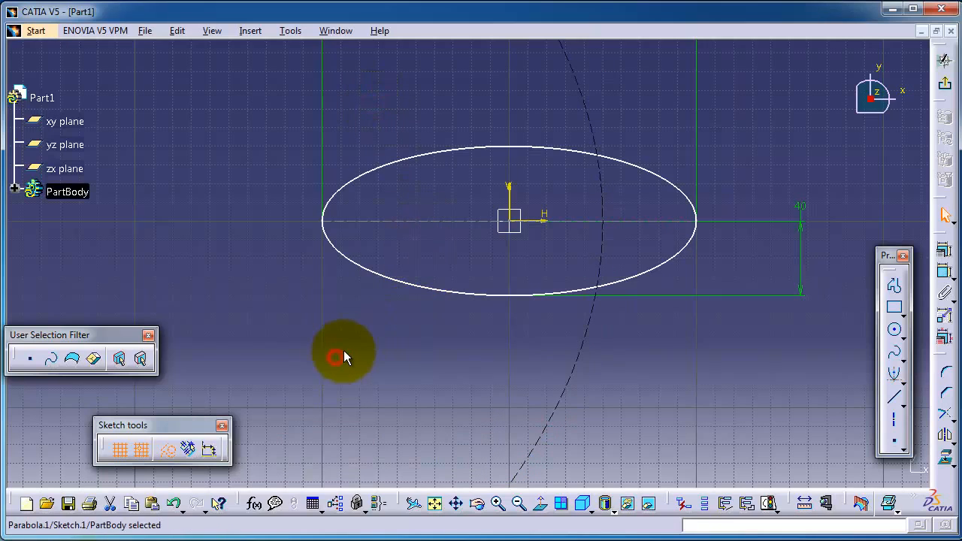
click(168, 451)
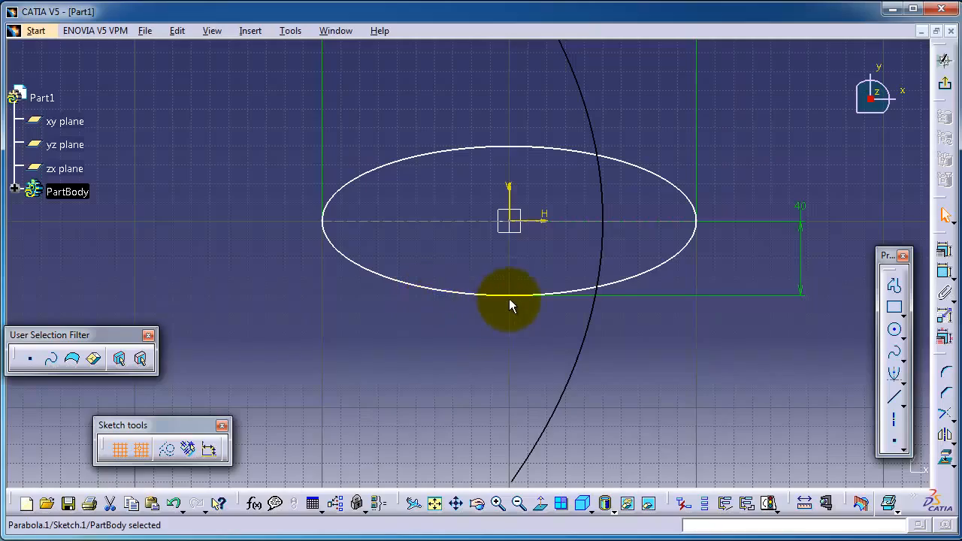
- Draw a wide downward-opening parabola by focus, with its focus at the ellipse's lowest point, its apex at the origin, and both ends far below
middle_drag(509, 298, 519, 251)
scroll(526, 248, up, 2)
middle_drag(544, 189, 549, 263)
scroll(545, 224, up, 1)
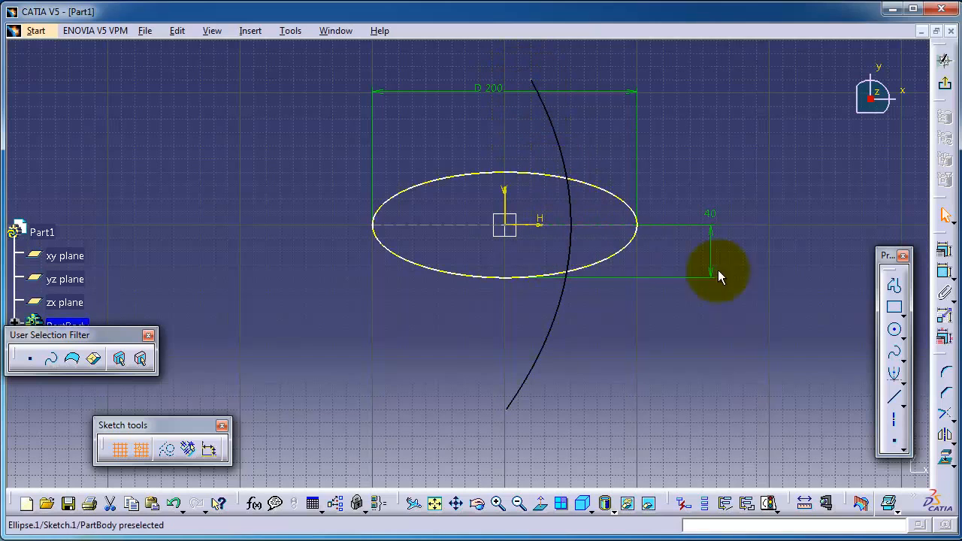
click(894, 373)
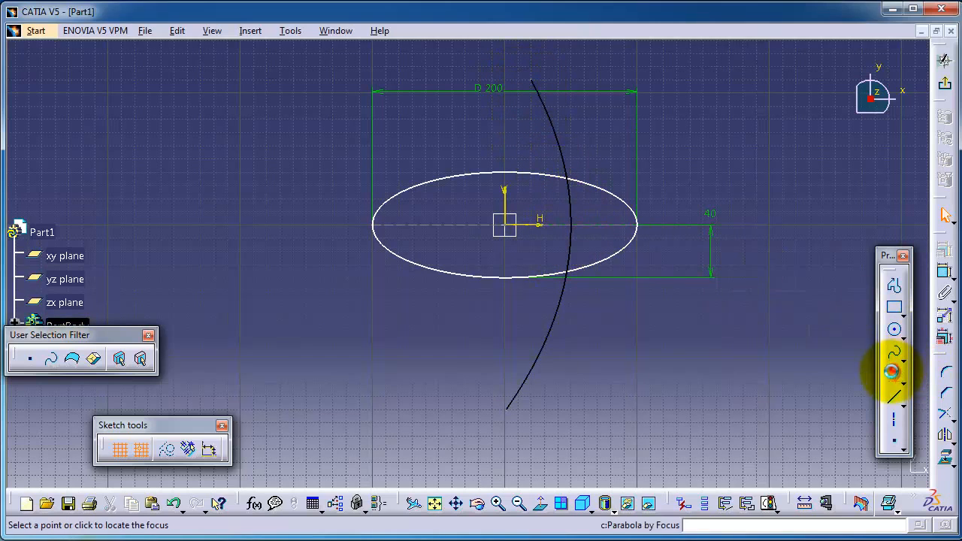
click(511, 269)
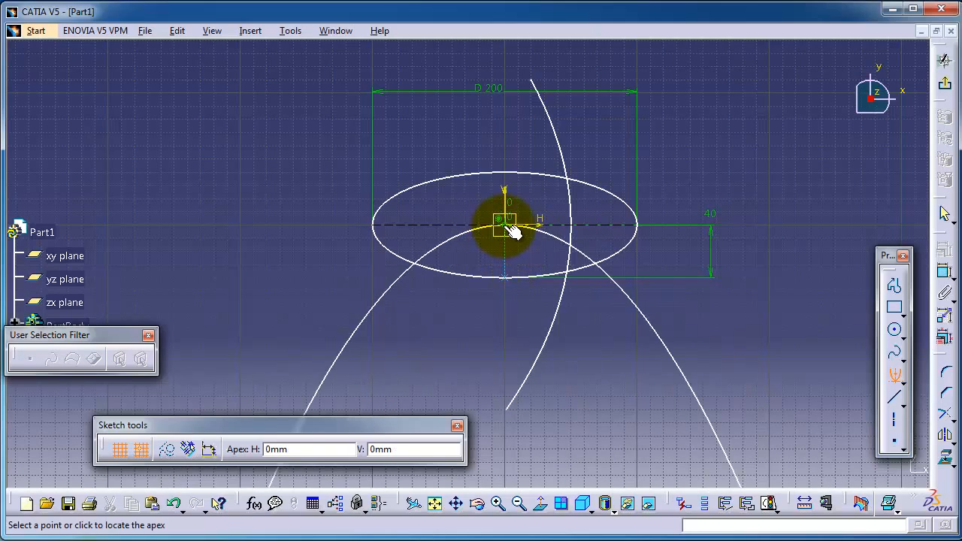
click(510, 228)
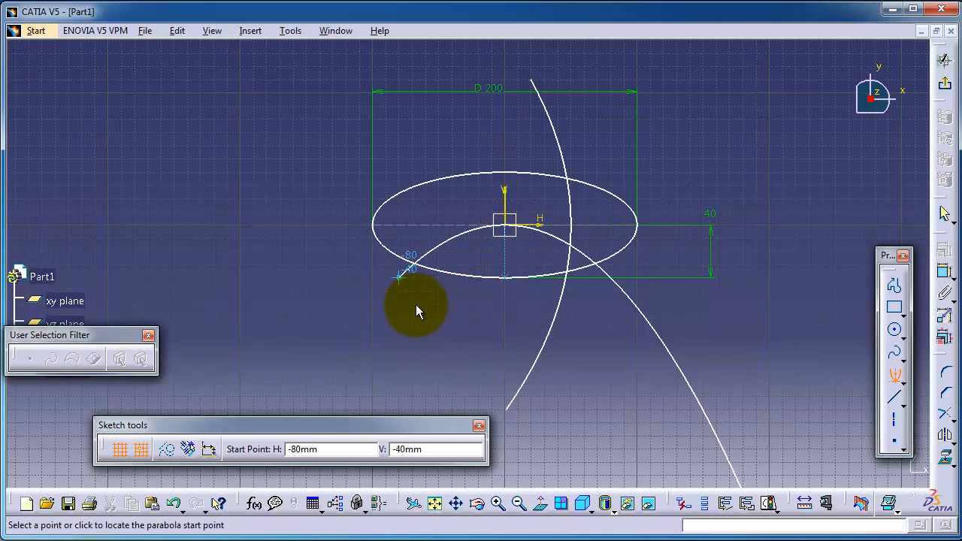
mouse_move(372, 353)
middle_down()
mouse_move(382, 236)
mouse_move(381, 249)
middle_up()
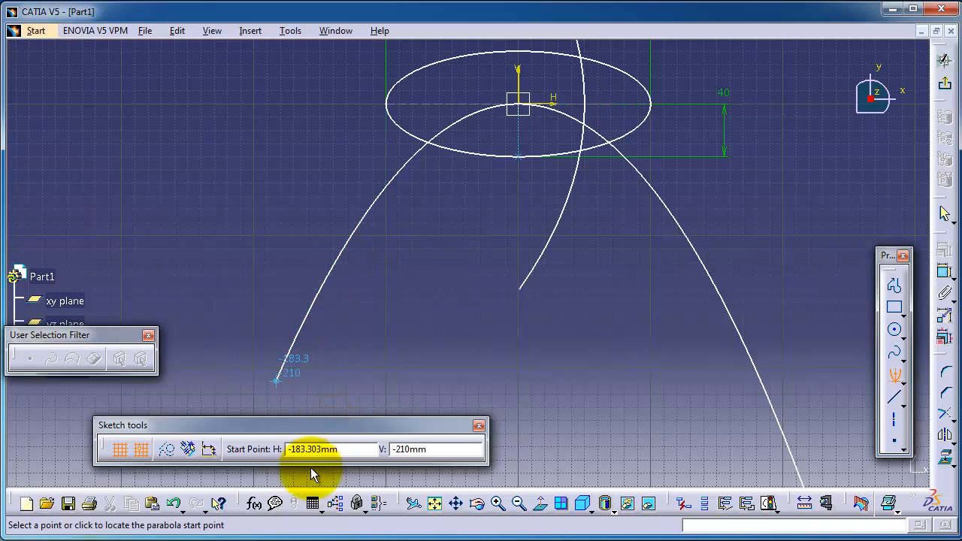
click(248, 481)
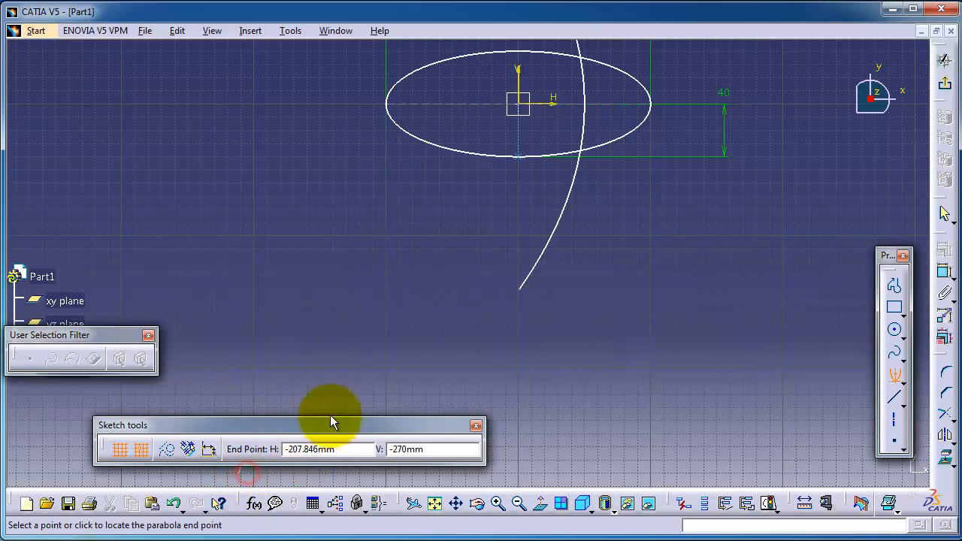
click(797, 458)
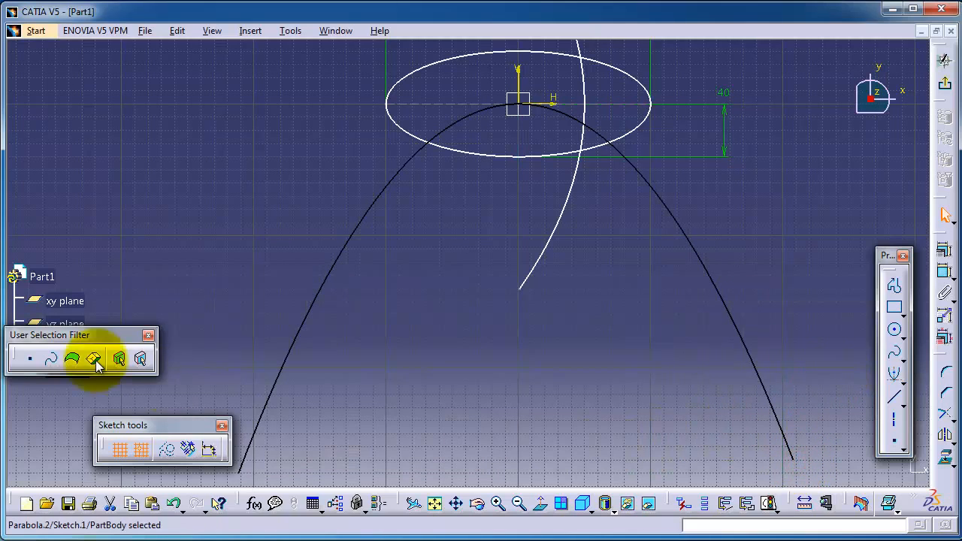
click(945, 272)
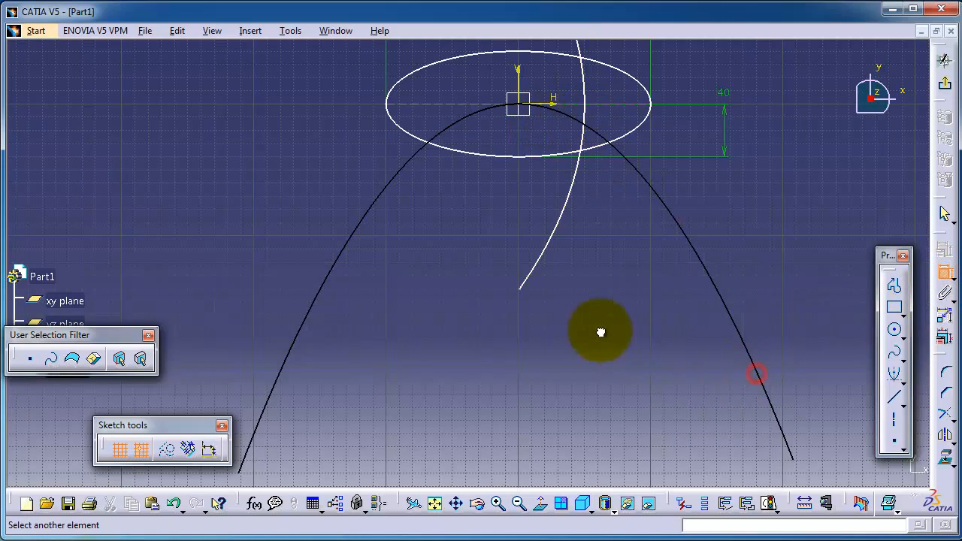
click(495, 207)
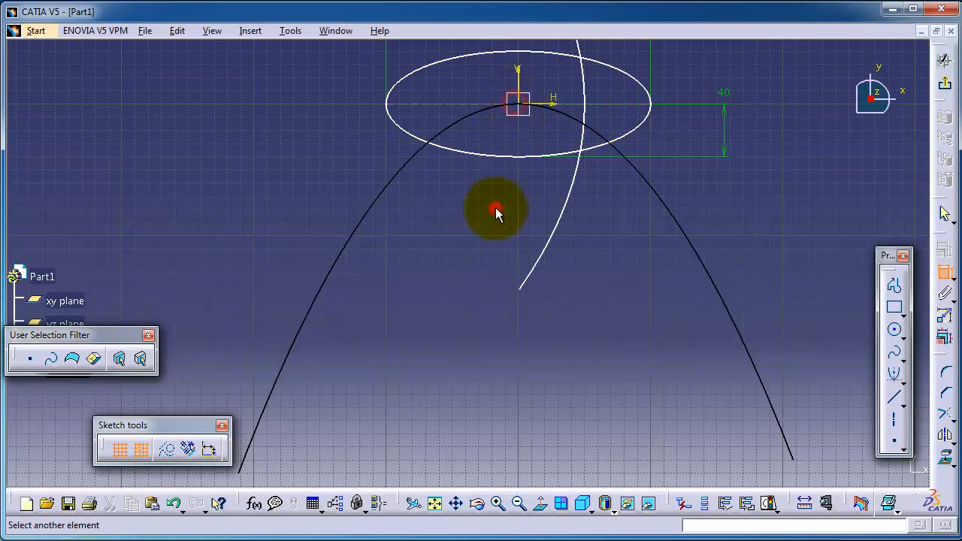
click(472, 235)
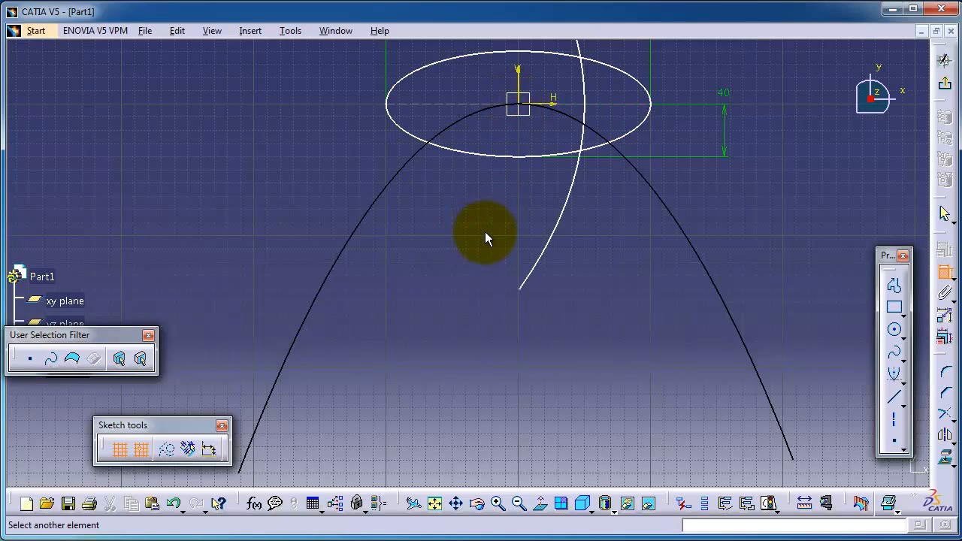
click(485, 233)
- Add an angle constraint between the ellipse and the downward-opening parabola, placing its label below the ellipse, and check the constraint's definition
click(942, 279)
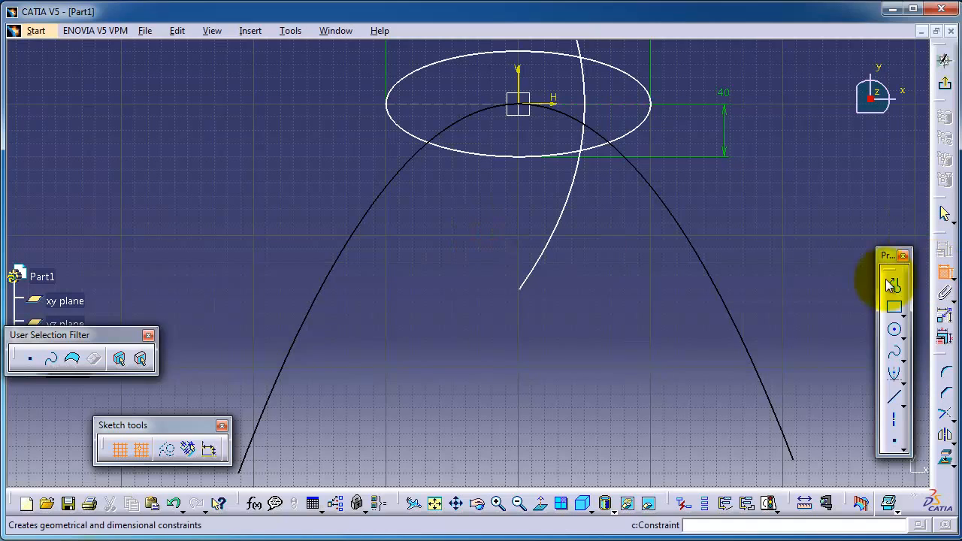
click(630, 135)
click(632, 136)
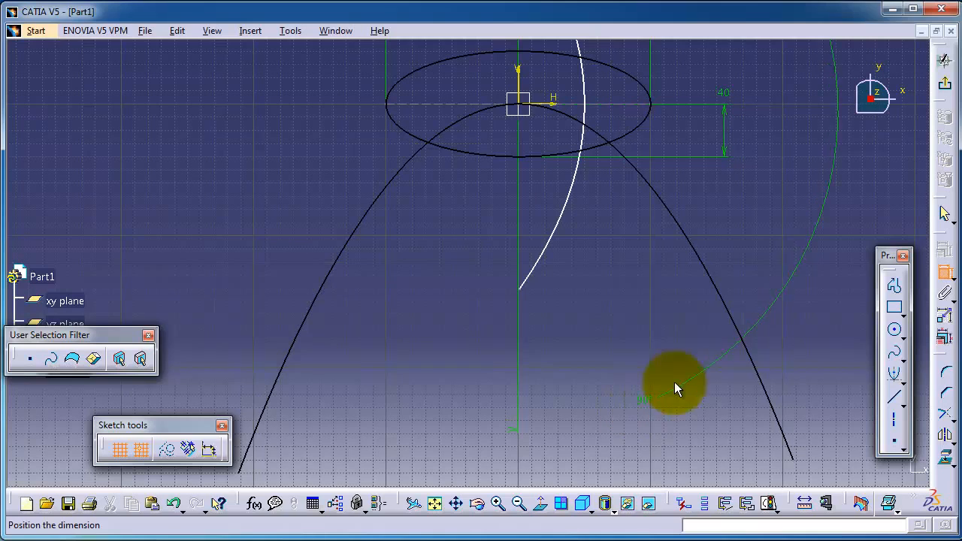
click(685, 365)
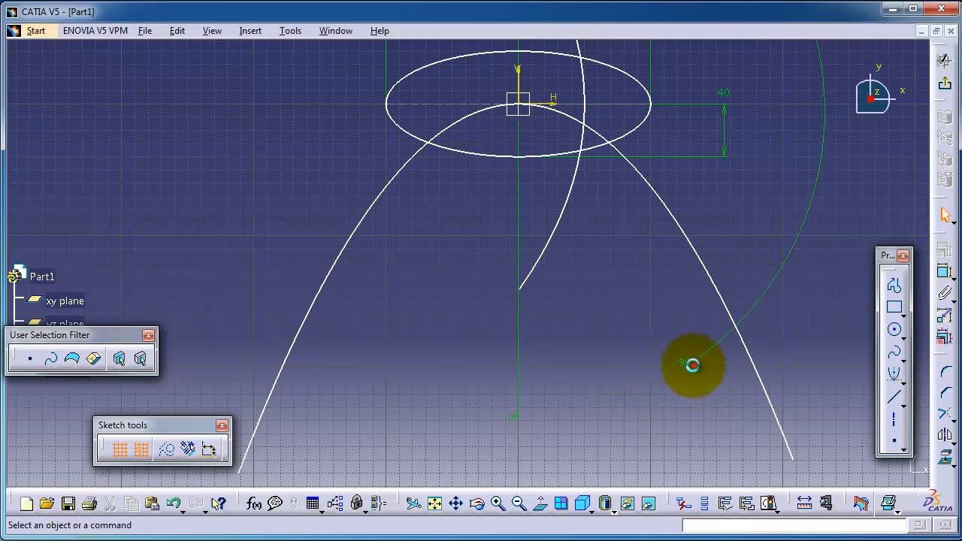
double_click(692, 366)
click(831, 466)
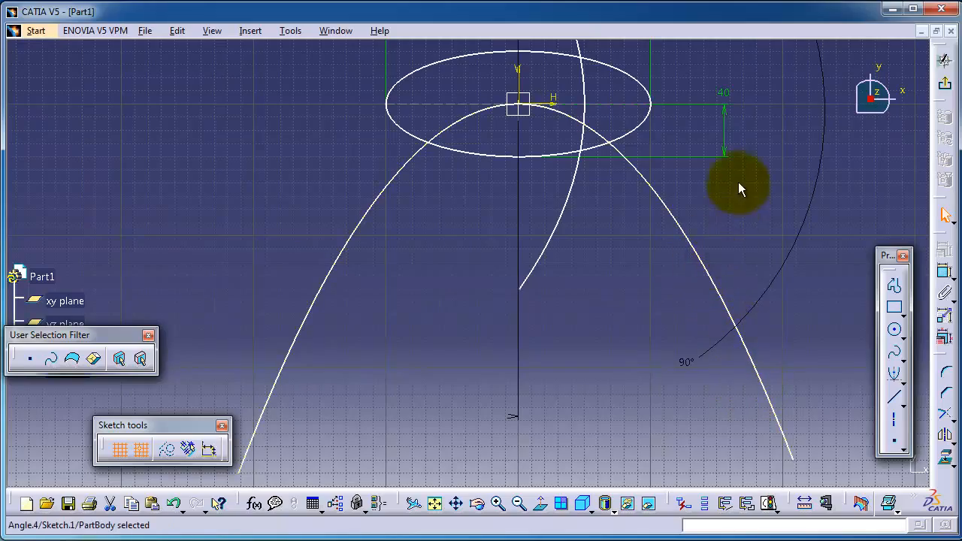
- Draw a conic left of the ellipse, with both end tangents meeting above it and a passing point at about H -160 mm, V 30 mm
mouse_move(739, 188)
middle_down()
mouse_move(692, 133)
mouse_move(543, 271)
mouse_move(640, 253)
mouse_move(718, 255)
mouse_move(771, 273)
mouse_move(784, 290)
mouse_move(824, 273)
mouse_move(838, 285)
middle_up()
click(905, 383)
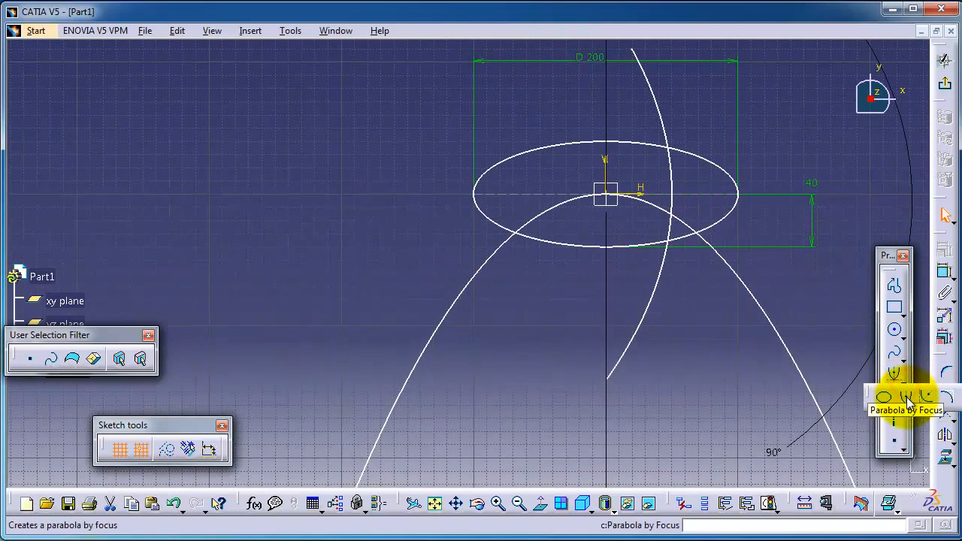
click(945, 399)
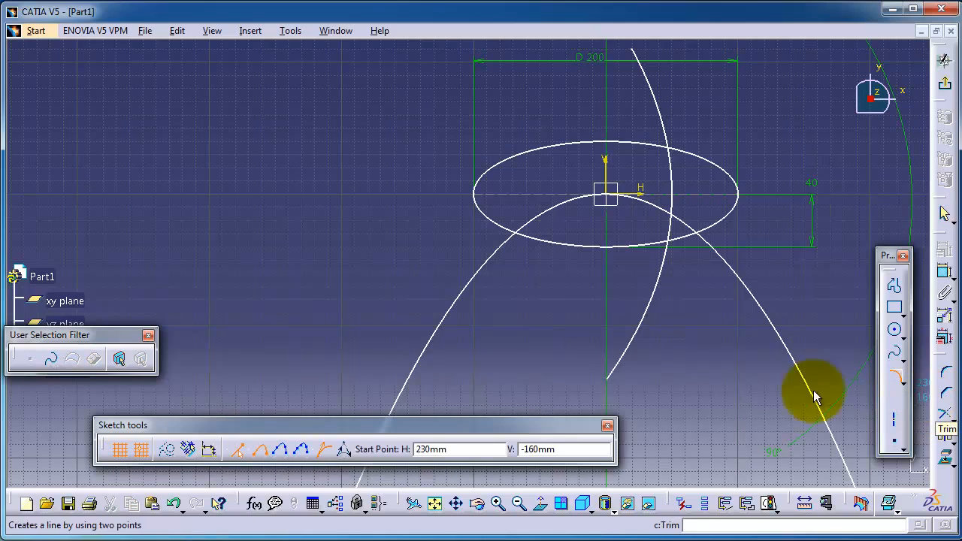
click(275, 248)
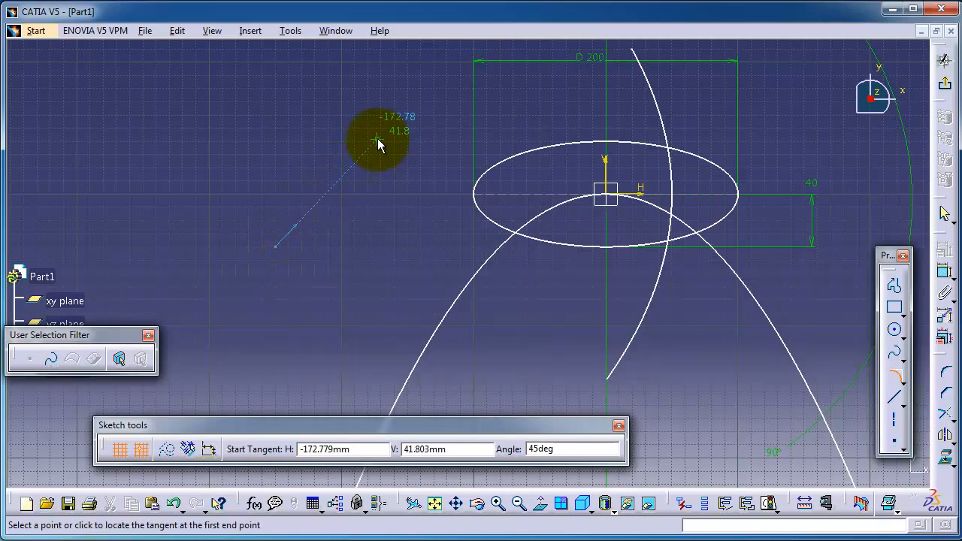
click(394, 115)
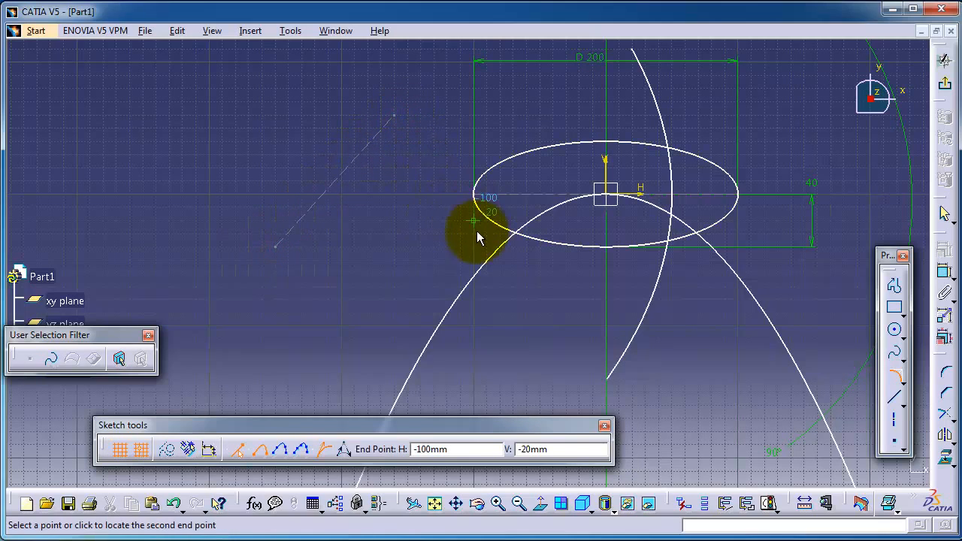
click(447, 246)
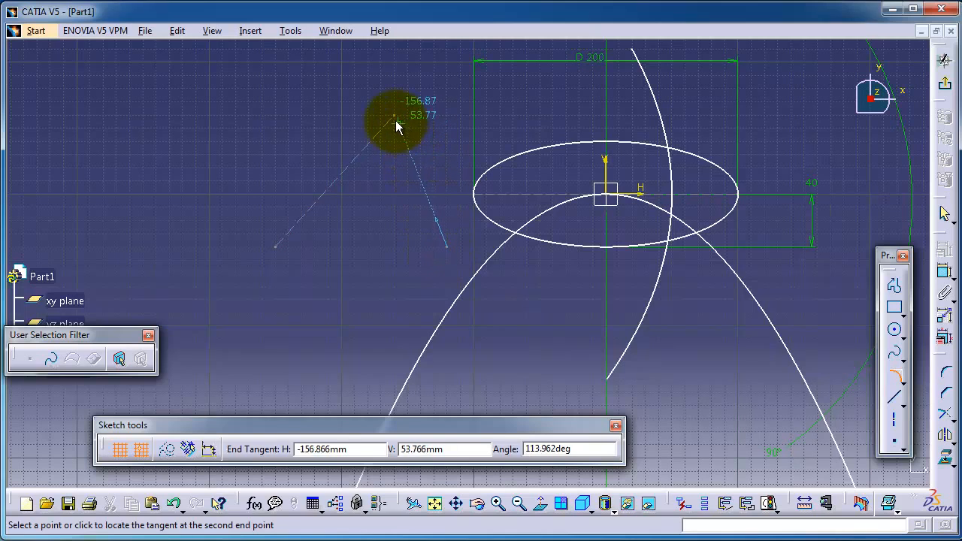
click(393, 115)
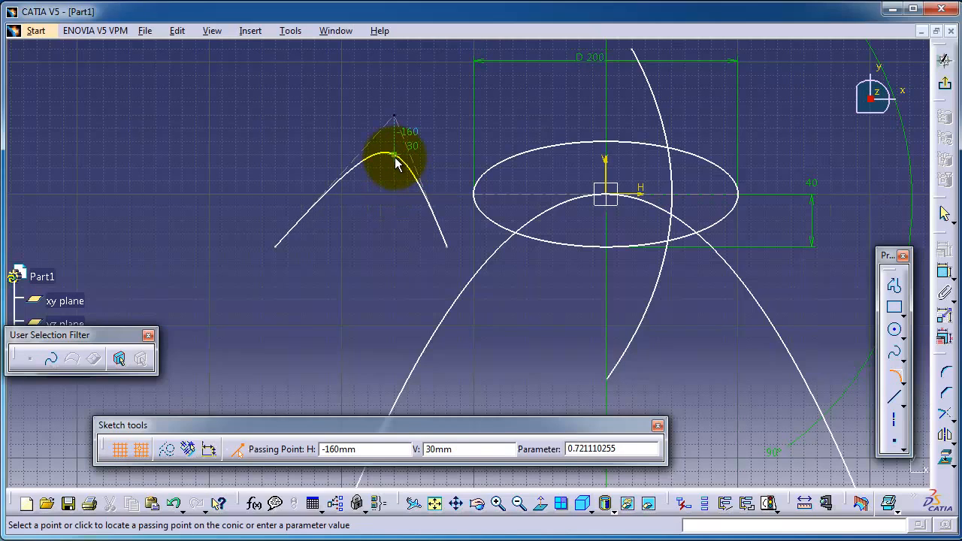
click(396, 163)
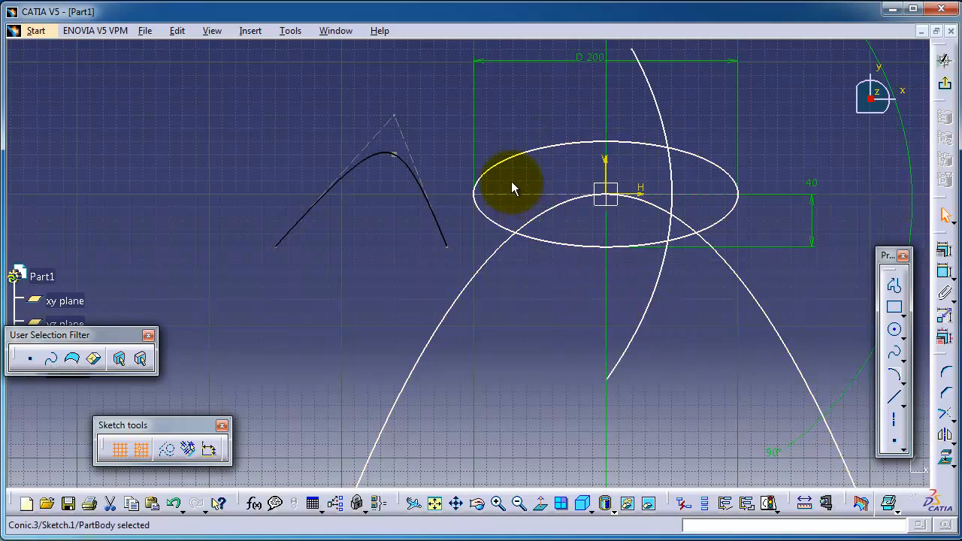
- Draw a second conic from the construction line's left end to the ellipse's lowest point, bulging toward the ellipse's lower right
click(895, 372)
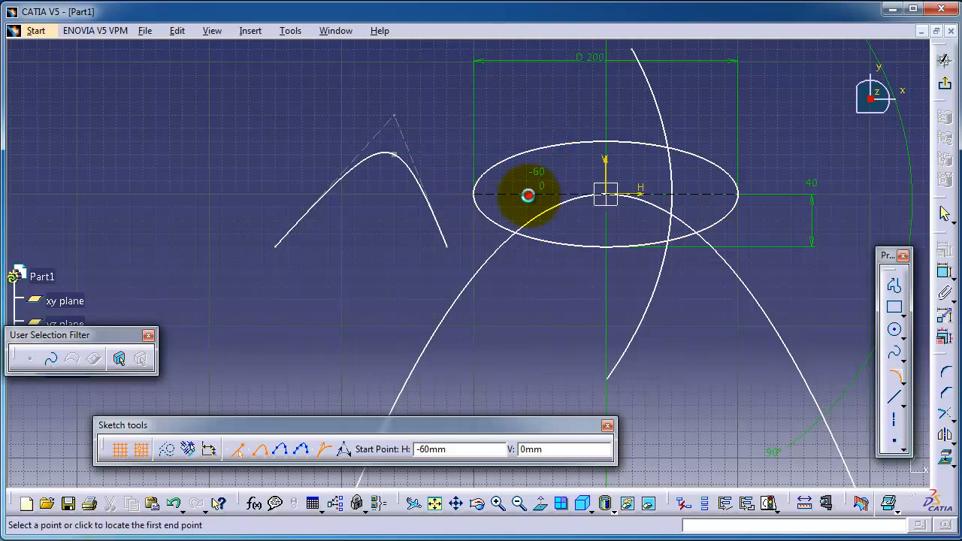
click(527, 196)
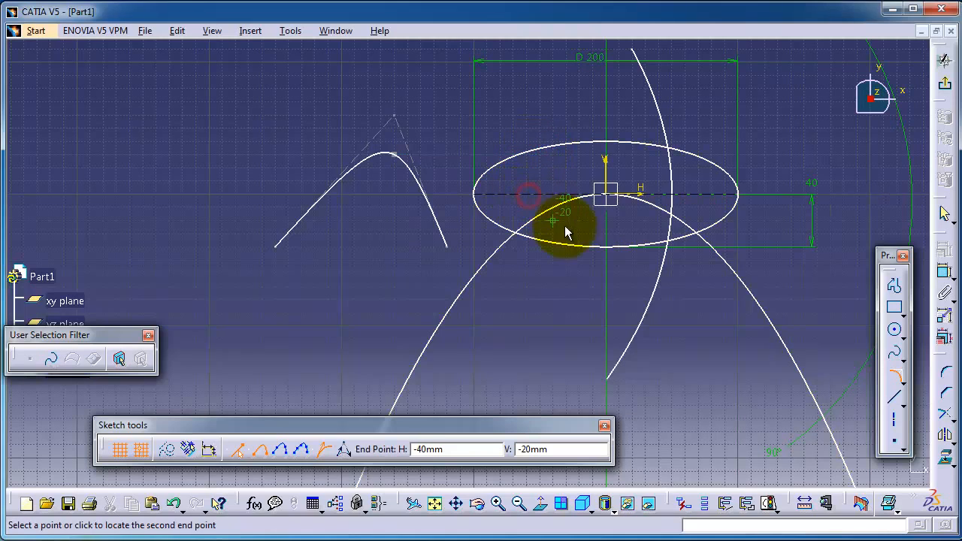
click(613, 248)
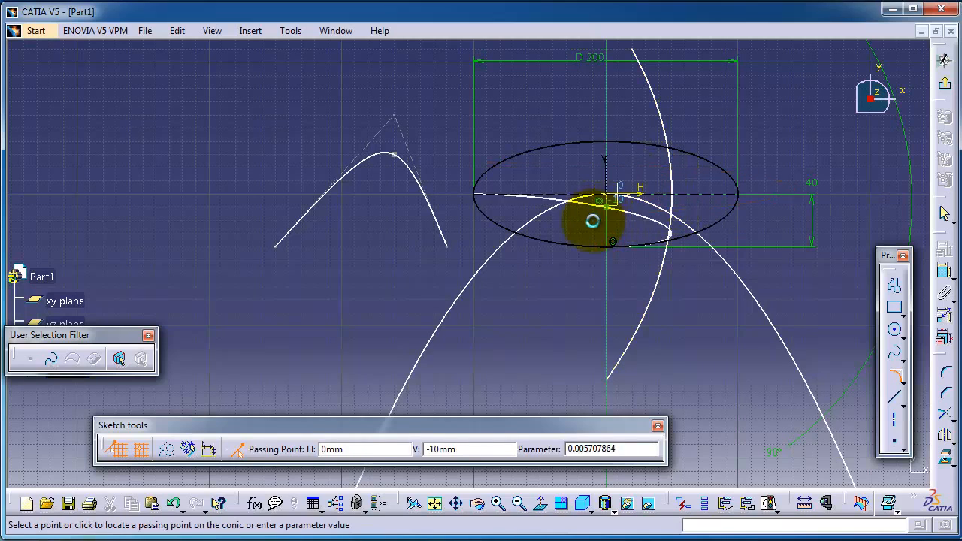
click(709, 252)
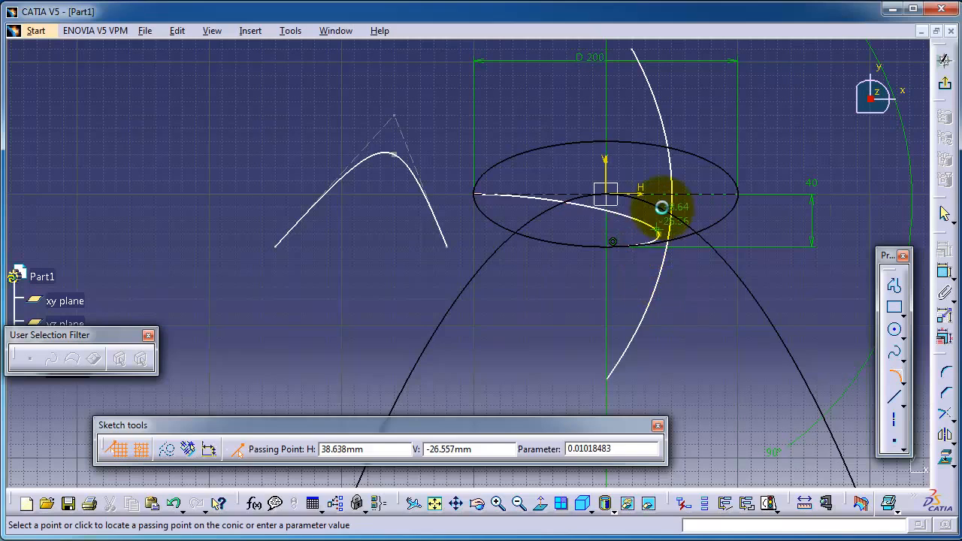
click(659, 211)
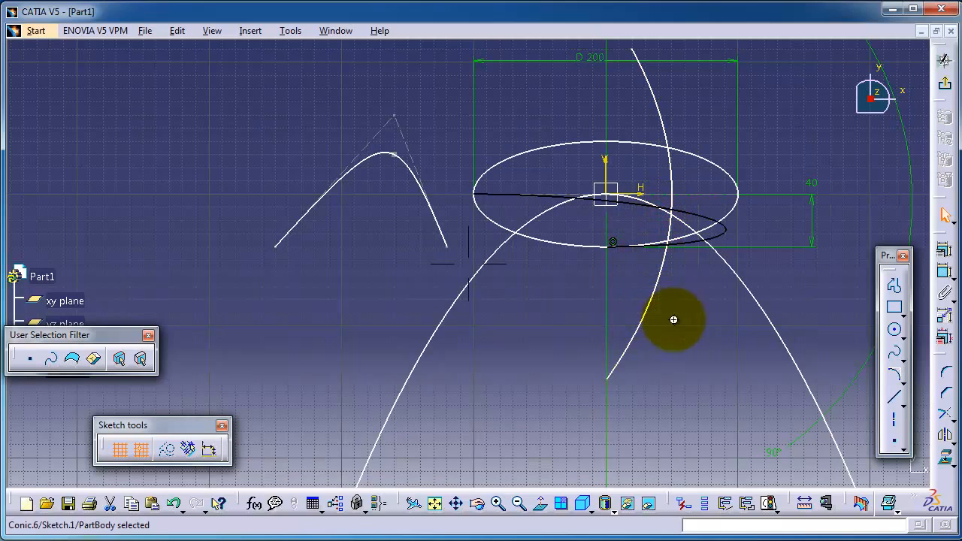
mouse_move(673, 319)
middle_down()
mouse_move(652, 288)
mouse_move(605, 301)
middle_up()
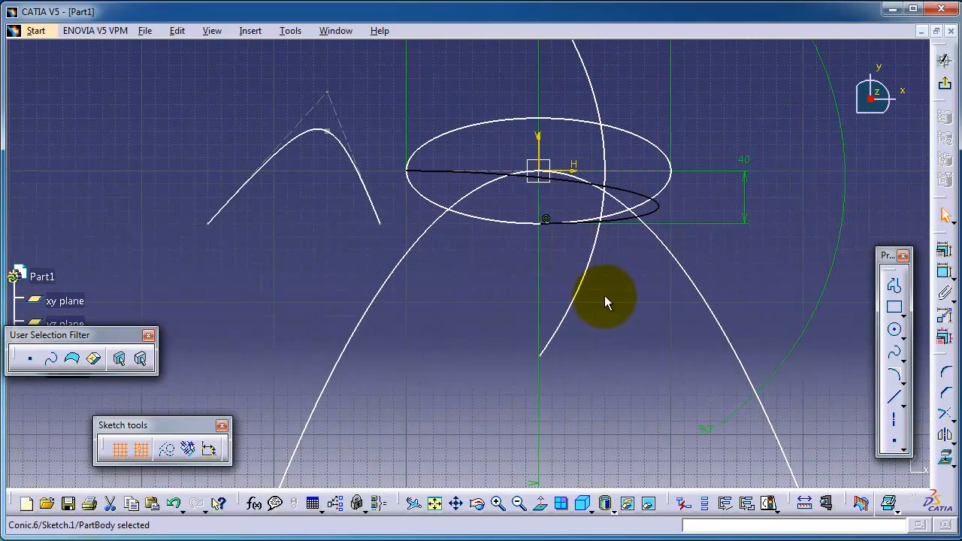